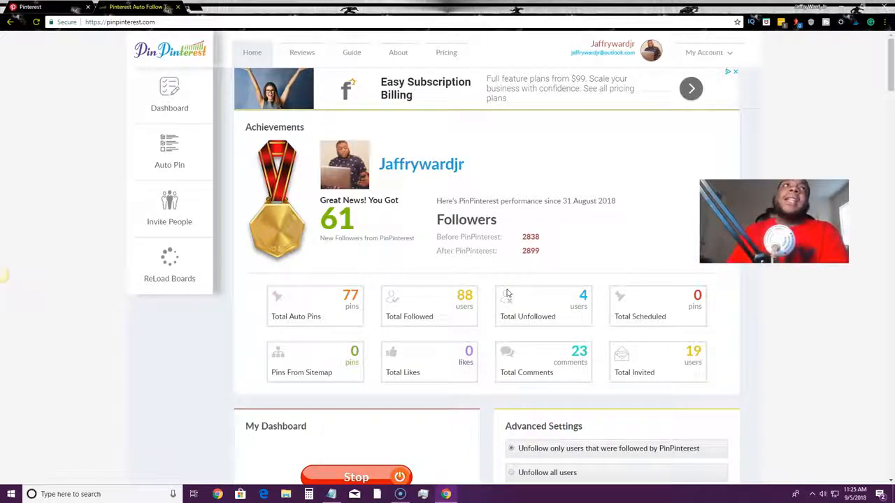
- Review the Achievements section on the PinPinterest home page, focusing on the number of new followers gained
{"action": "left_click", "coordinate": [200, 154]}
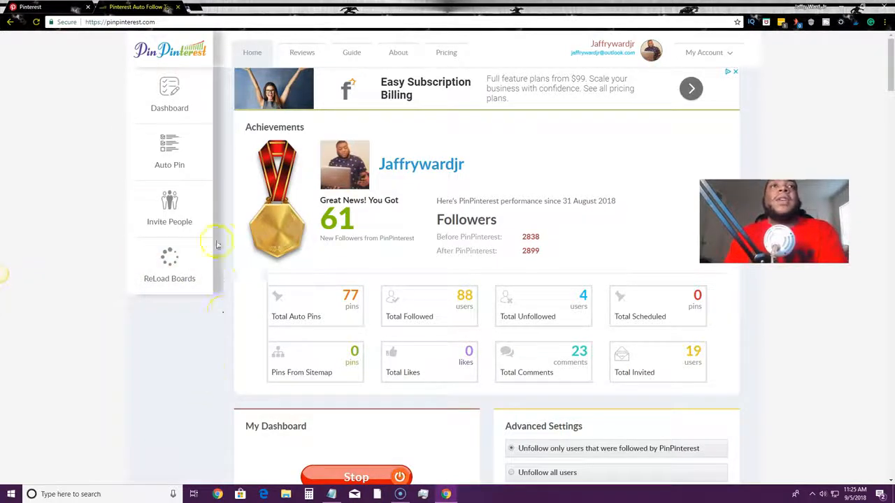
{"action": "left_click", "coordinate": [179, 94]}
{"action": "scroll", "coordinate": [3, 275], "scroll_direction": "up", "scroll_amount": 5}
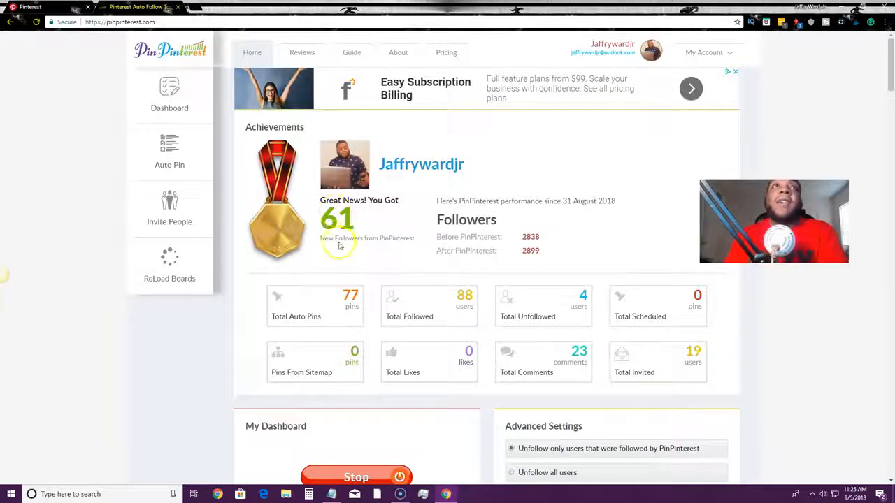
{"action": "mouse_move", "coordinate": [315, 222]}
{"action": "left_mouse_down"}
{"action": "mouse_move", "coordinate": [346, 236]}
{"action": "mouse_move", "coordinate": [335, 223]}
{"action": "mouse_move", "coordinate": [302, 215]}
{"action": "left_mouse_up"}
{"action": "left_click", "coordinate": [336, 218]}
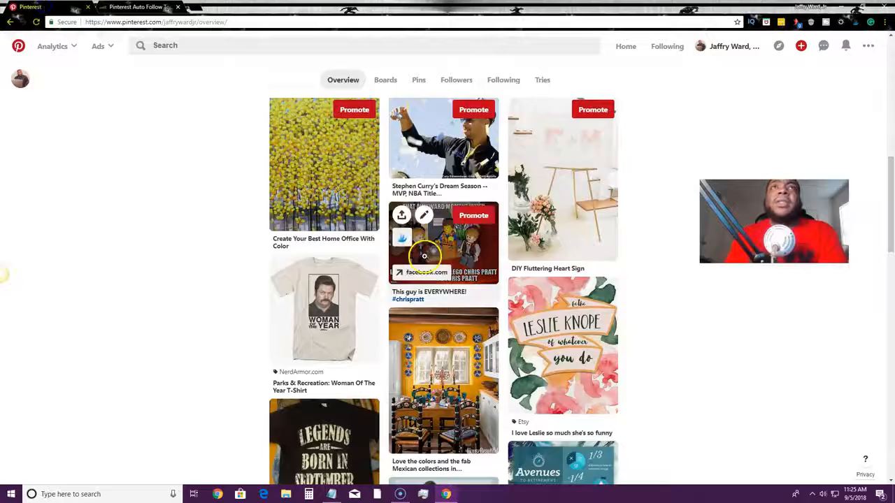
- Check the Followers list on the Pinterest profile, then compare it with the follower statistics in PinPinterest
{"action": "scroll", "coordinate": [423, 256], "scroll_direction": "up", "scroll_amount": 4}
{"action": "left_click", "coordinate": [456, 79]}
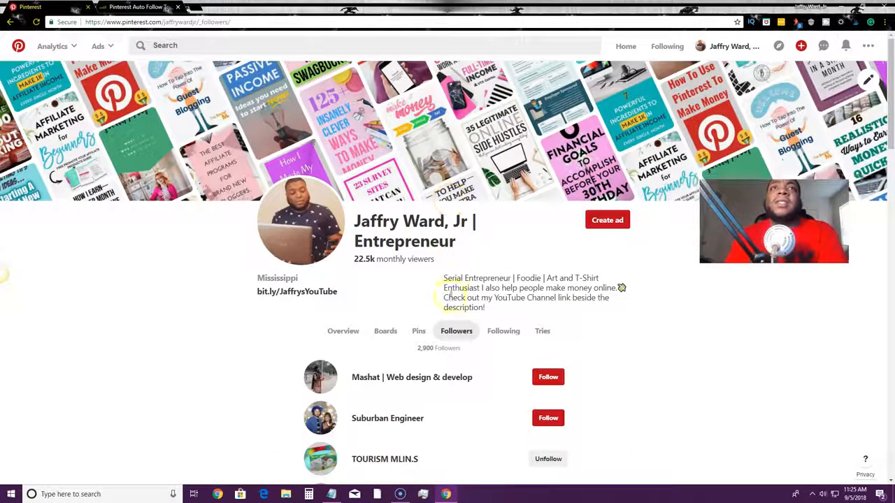
{"action": "left_click", "coordinate": [123, 8]}
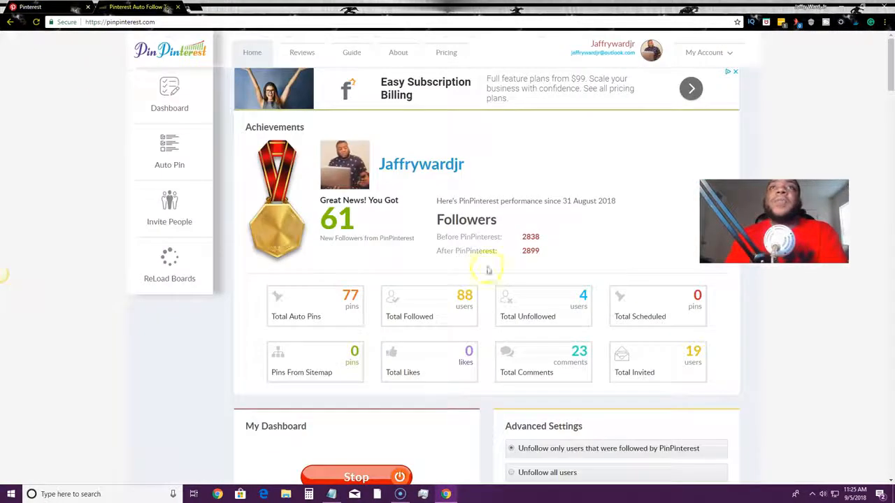
{"action": "left_click_drag", "start_coordinate": [369, 223], "coordinate": [312, 224]}
{"action": "left_click", "coordinate": [360, 211]}
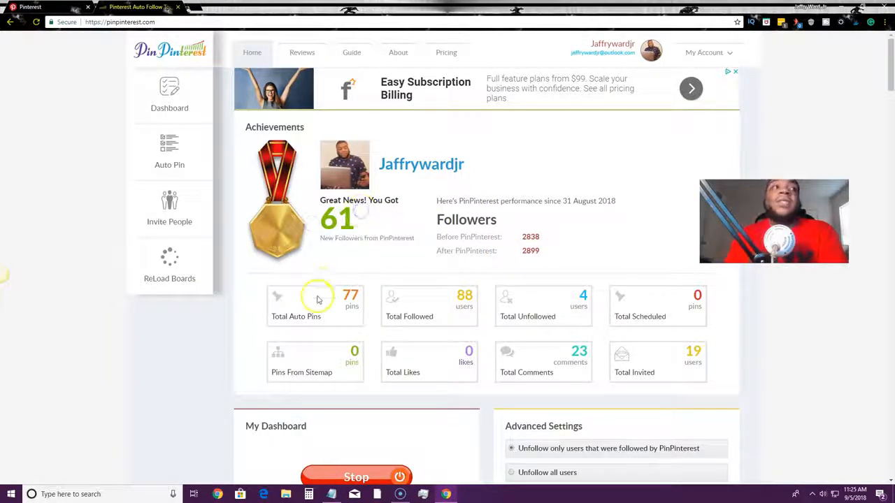
- Examine the My Dashboard automation switches and read the help notes for Auto Pin, Comment, Invite and Follow
{"action": "scroll", "coordinate": [601, 272], "scroll_direction": "down", "scroll_amount": 2}
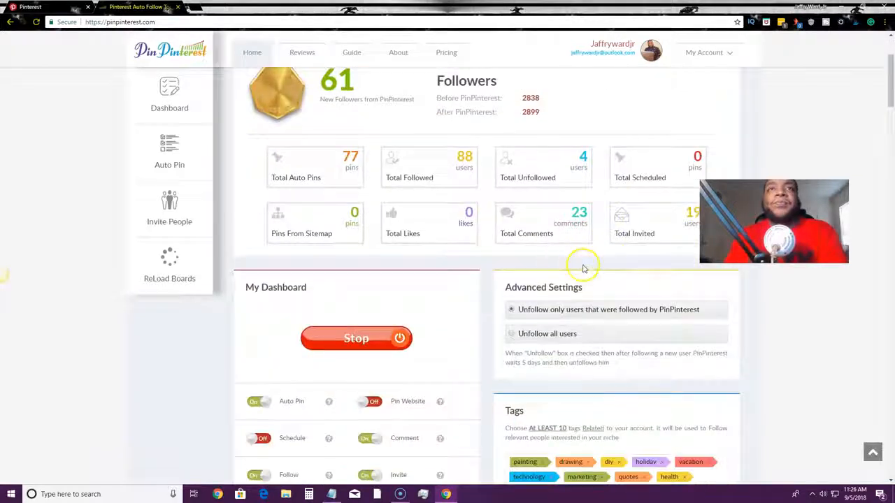
{"action": "scroll", "coordinate": [560, 266], "scroll_direction": "down", "scroll_amount": 3}
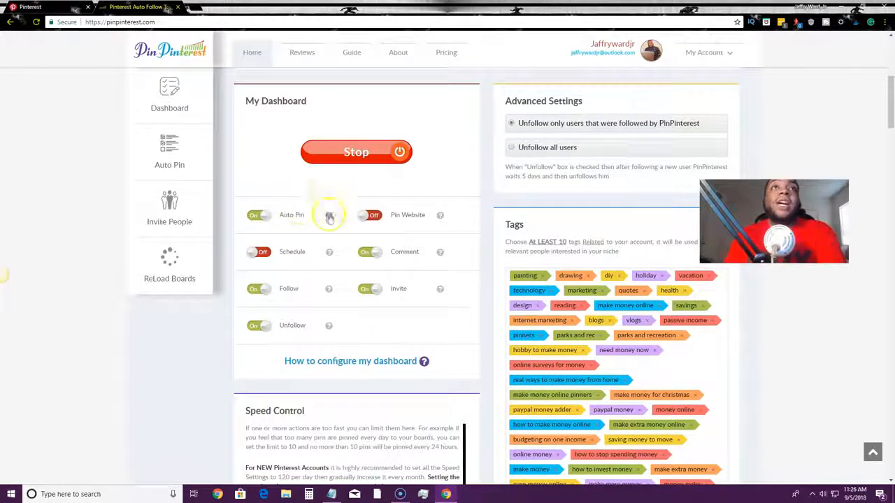
{"action": "mouse_move", "coordinate": [328, 217]}
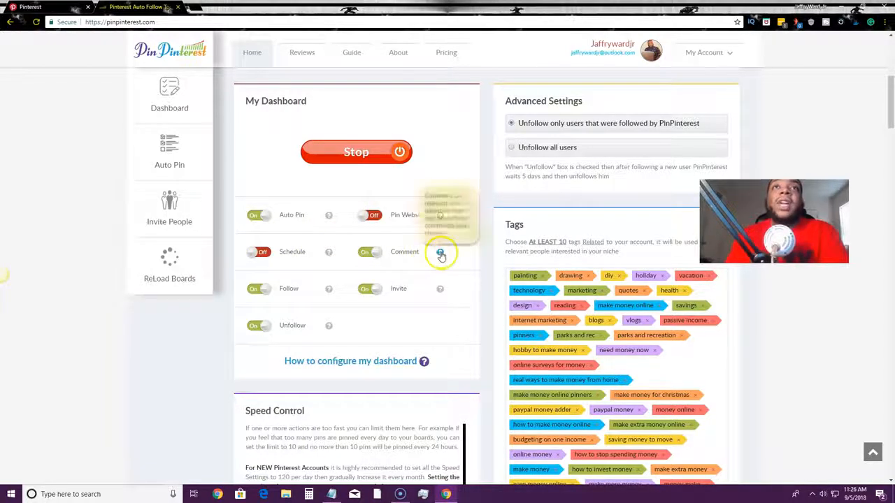
{"action": "mouse_move", "coordinate": [439, 254]}
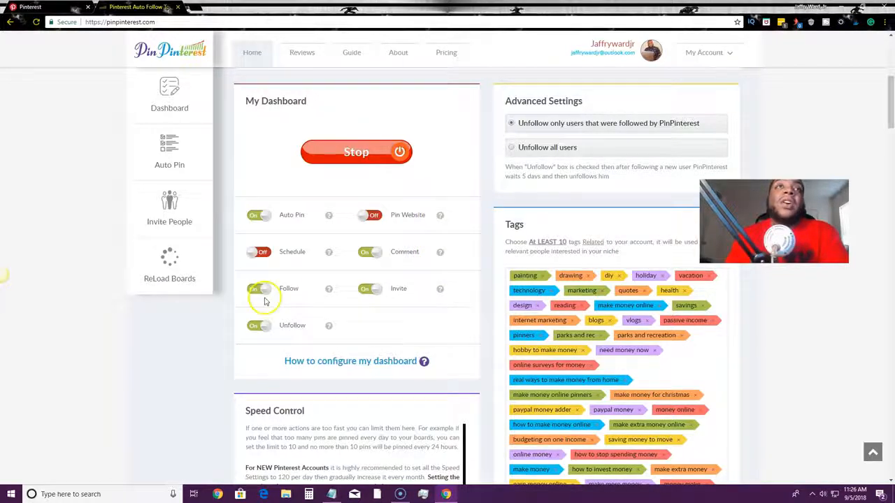
{"action": "mouse_move", "coordinate": [442, 291]}
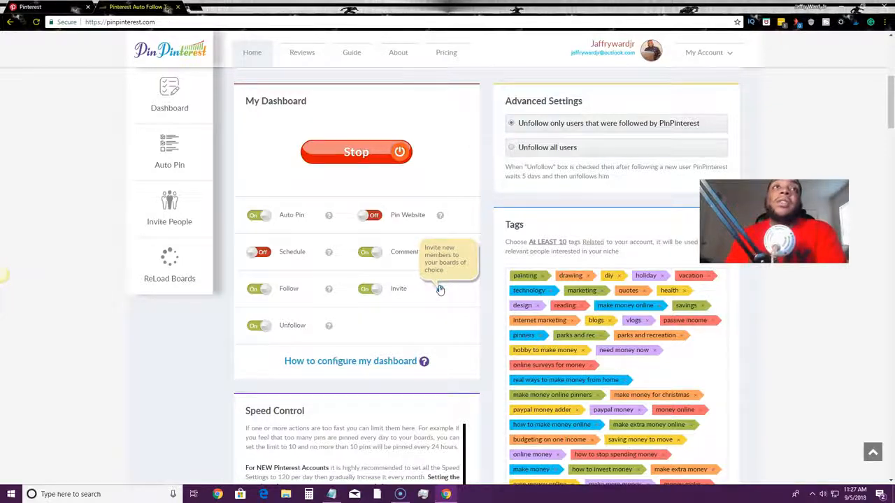
{"action": "mouse_move", "coordinate": [329, 286]}
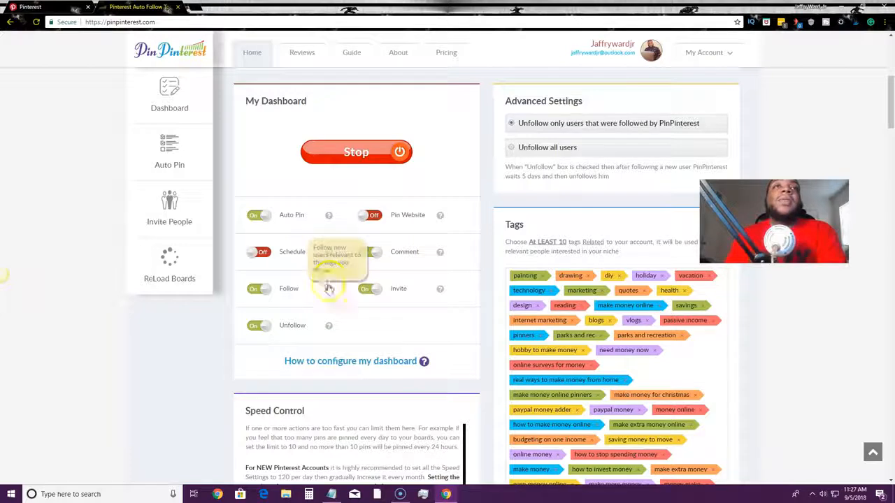
- Look through the Tags list used to find and follow relevant people in the account's niche
{"action": "scroll", "coordinate": [664, 392], "scroll_direction": "down", "scroll_amount": 1}
{"action": "scroll", "coordinate": [623, 252], "scroll_direction": "down", "scroll_amount": 1}
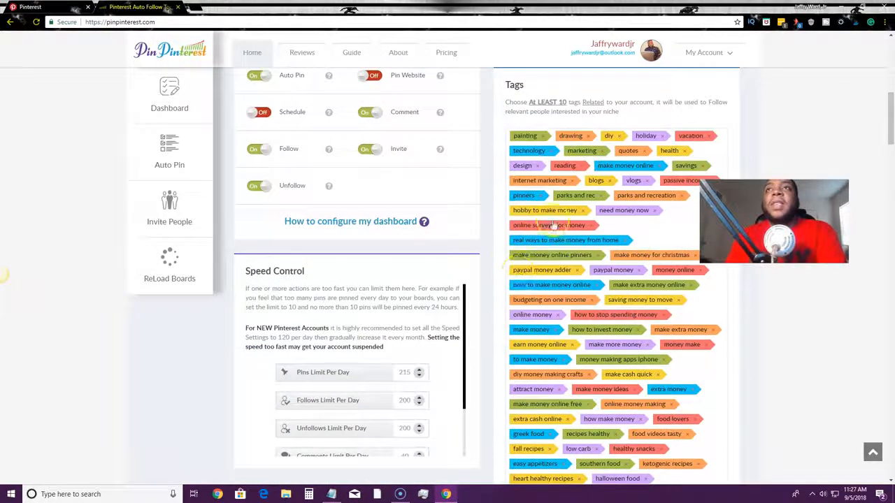
{"action": "scroll", "coordinate": [549, 230], "scroll_direction": "down", "scroll_amount": 3}
{"action": "scroll", "coordinate": [567, 227], "scroll_direction": "up", "scroll_amount": 1}
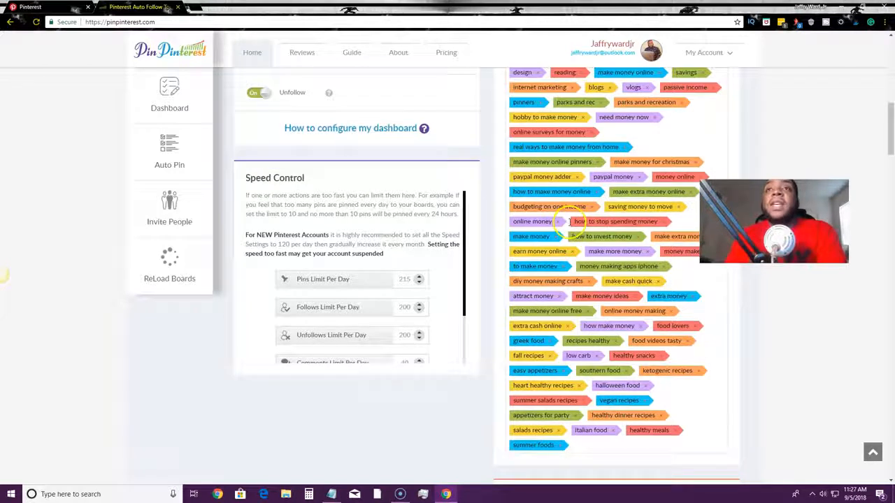
{"action": "scroll", "coordinate": [570, 222], "scroll_direction": "up", "scroll_amount": 3}
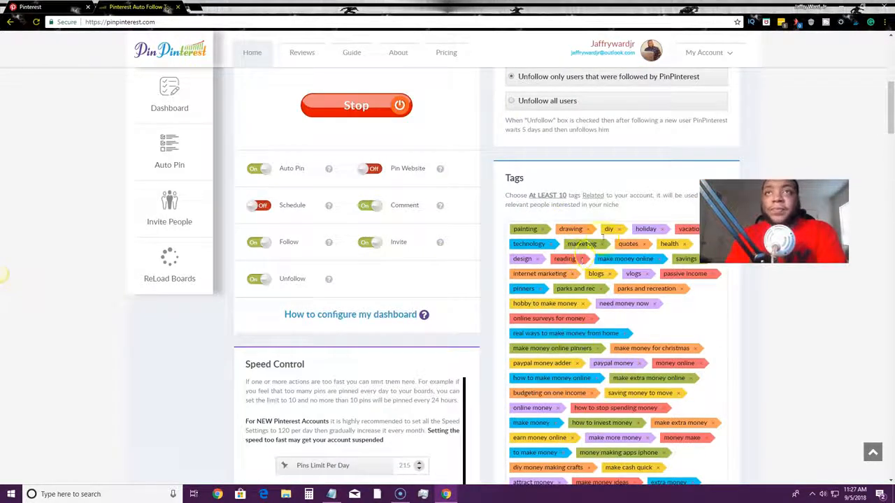
{"action": "scroll", "coordinate": [627, 232], "scroll_direction": "down", "scroll_amount": 2}
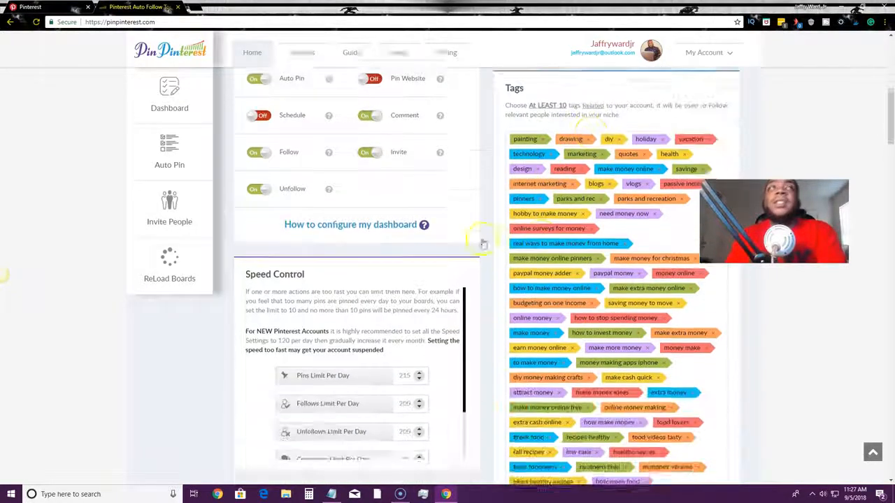
- View the Boards and Overview pages of the Pinterest profile, then return to the PinPinterest page
{"action": "left_click", "coordinate": [46, 7]}
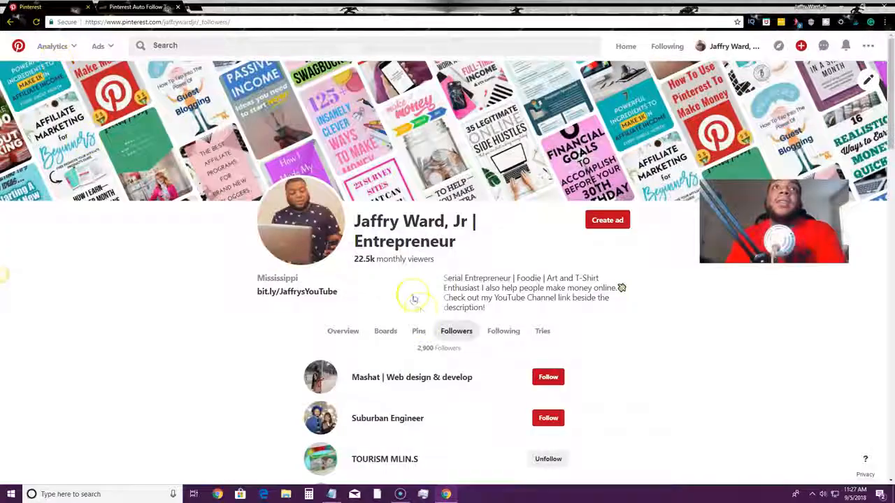
{"action": "left_click", "coordinate": [381, 327]}
{"action": "left_click", "coordinate": [301, 330]}
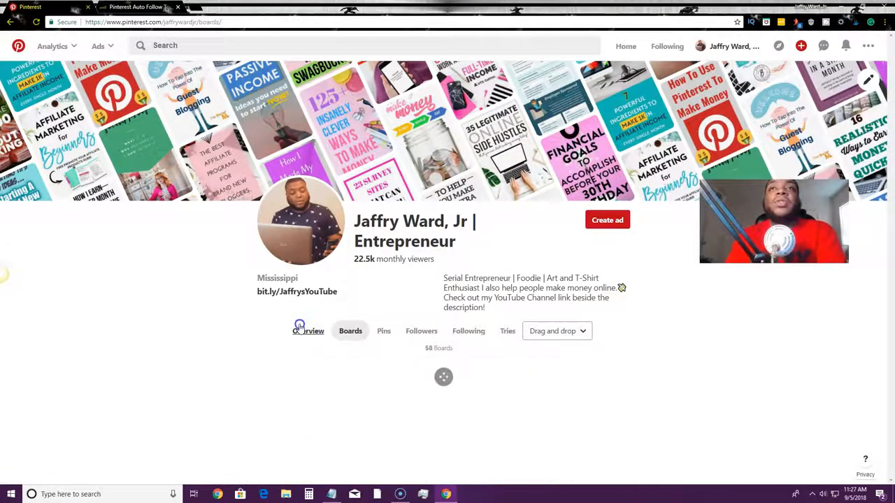
{"action": "left_click", "coordinate": [123, 7]}
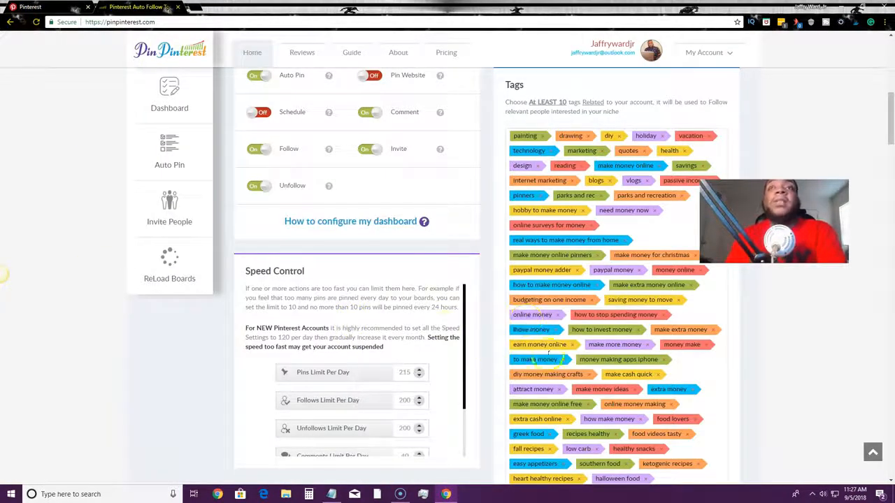
- Revisit the achievements and examine the daily limits in Speed Control, including the comments limit
{"action": "scroll", "coordinate": [421, 273], "scroll_direction": "up", "scroll_amount": 5}
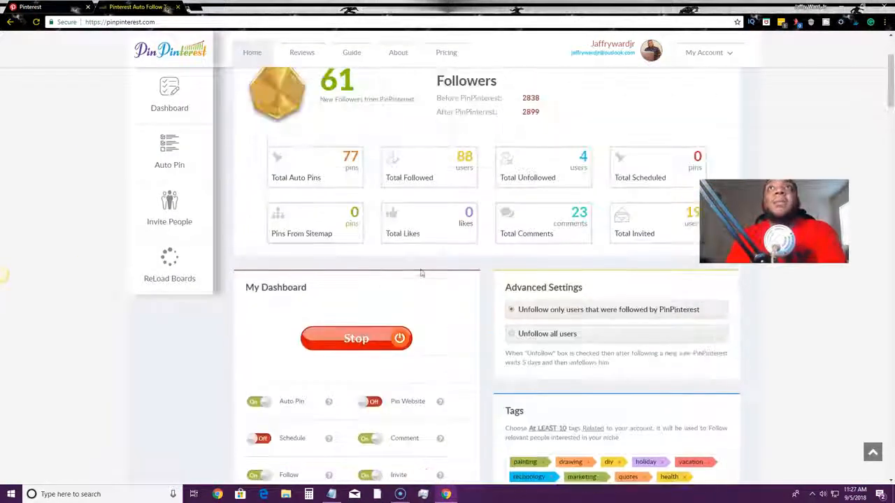
{"action": "scroll", "coordinate": [385, 184], "scroll_direction": "up", "scroll_amount": 2}
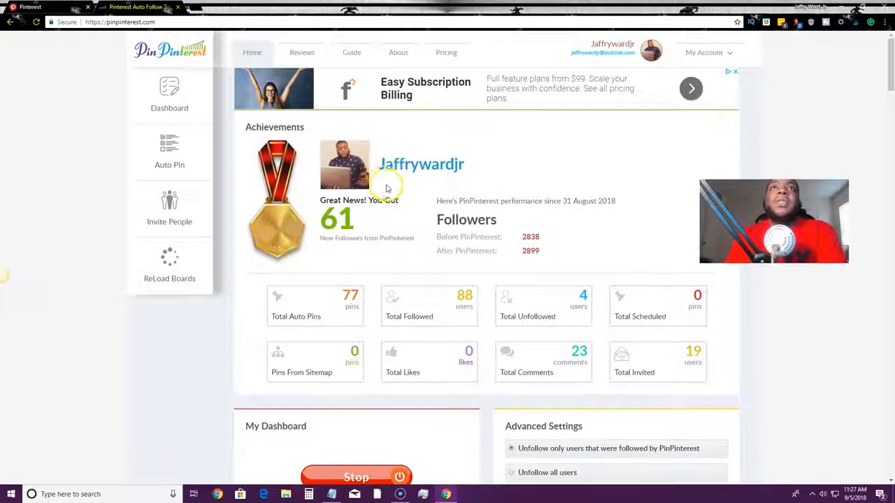
{"action": "scroll", "coordinate": [385, 188], "scroll_direction": "down", "scroll_amount": 6}
{"action": "scroll", "coordinate": [389, 192], "scroll_direction": "down", "scroll_amount": 3}
{"action": "scroll", "coordinate": [388, 192], "scroll_direction": "up", "scroll_amount": 4}
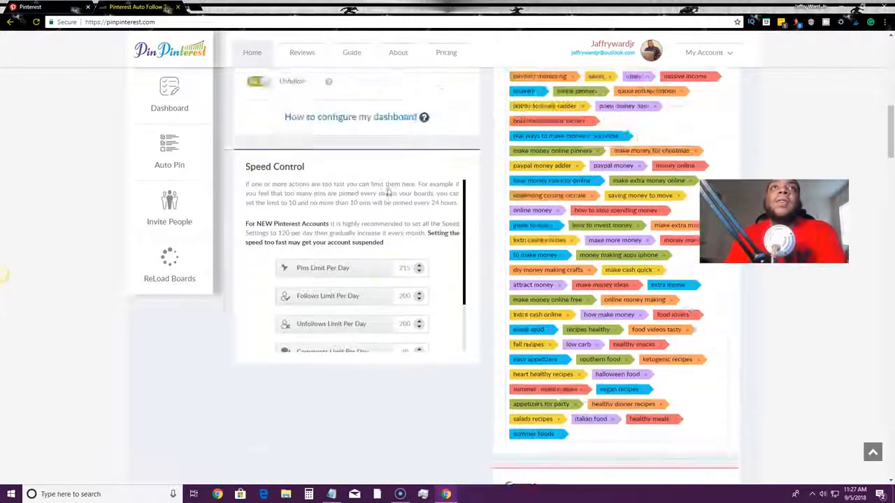
{"action": "scroll", "coordinate": [406, 245], "scroll_direction": "down", "scroll_amount": 2}
{"action": "scroll", "coordinate": [433, 246], "scroll_direction": "down", "scroll_amount": 3}
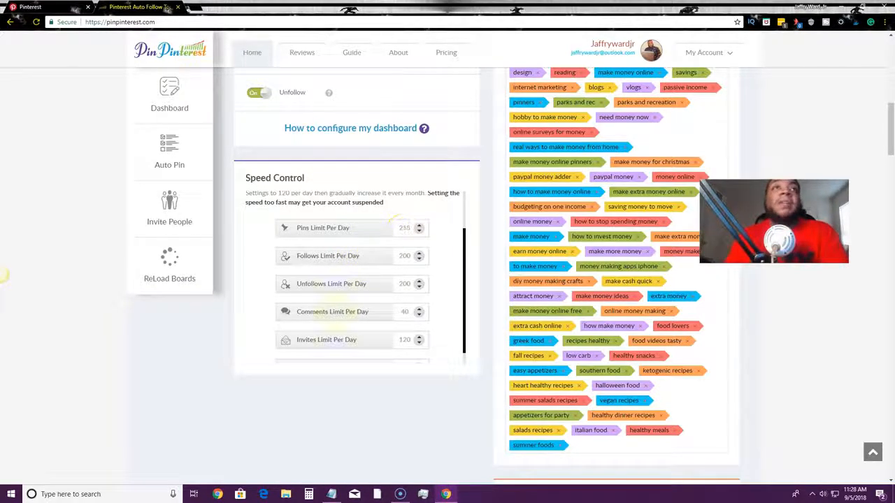
{"action": "left_click", "coordinate": [419, 314]}
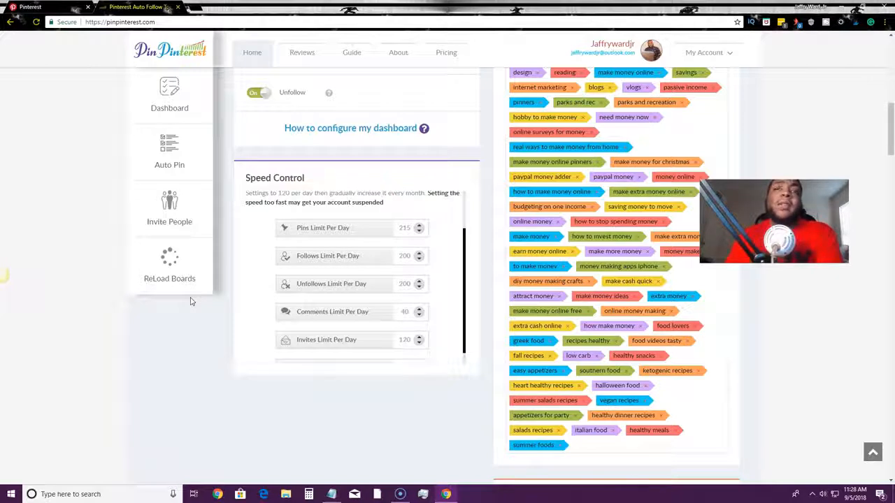
- Read the Speed Control advice for new Pinterest accounts and check the limits down to Sitemap Links Limit Per Day
{"action": "scroll", "coordinate": [450, 234], "scroll_direction": "up", "scroll_amount": 2}
{"action": "scroll", "coordinate": [451, 236], "scroll_direction": "up", "scroll_amount": 3}
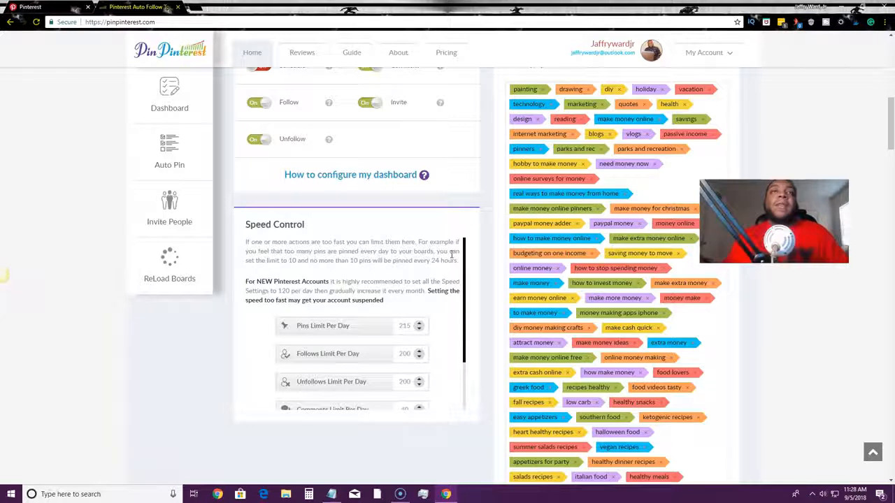
{"action": "scroll", "coordinate": [380, 259], "scroll_direction": "down", "scroll_amount": 1}
{"action": "scroll", "coordinate": [380, 255], "scroll_direction": "down", "scroll_amount": 2}
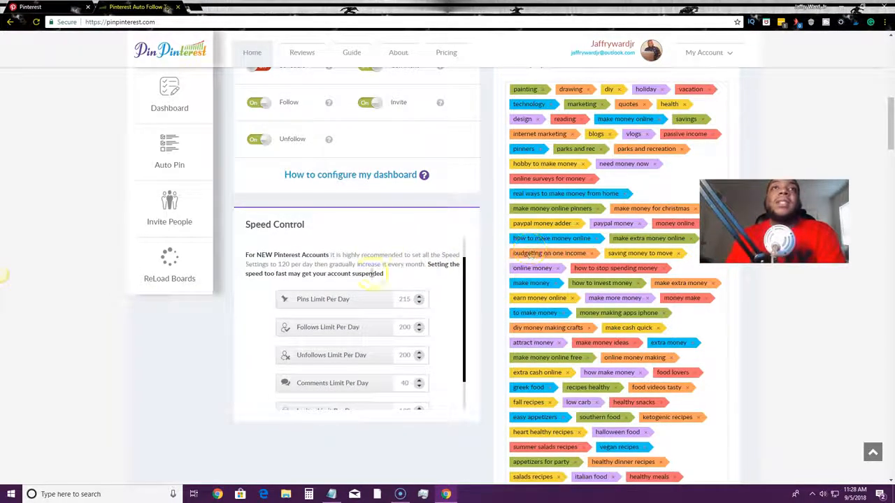
{"action": "scroll", "coordinate": [428, 255], "scroll_direction": "down", "scroll_amount": 3}
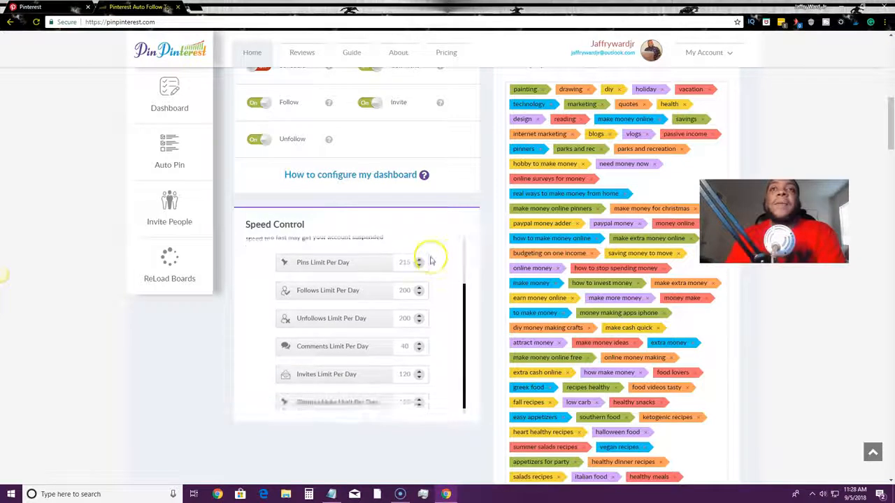
{"action": "scroll", "coordinate": [416, 400], "scroll_direction": "down", "scroll_amount": 5}
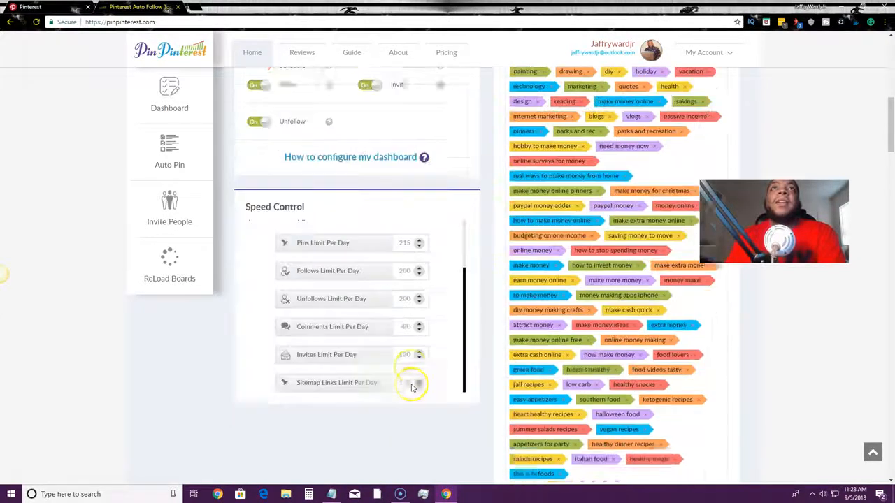
{"action": "scroll", "coordinate": [373, 297], "scroll_direction": "up", "scroll_amount": 3}
{"action": "scroll", "coordinate": [309, 272], "scroll_direction": "down", "scroll_amount": 2}
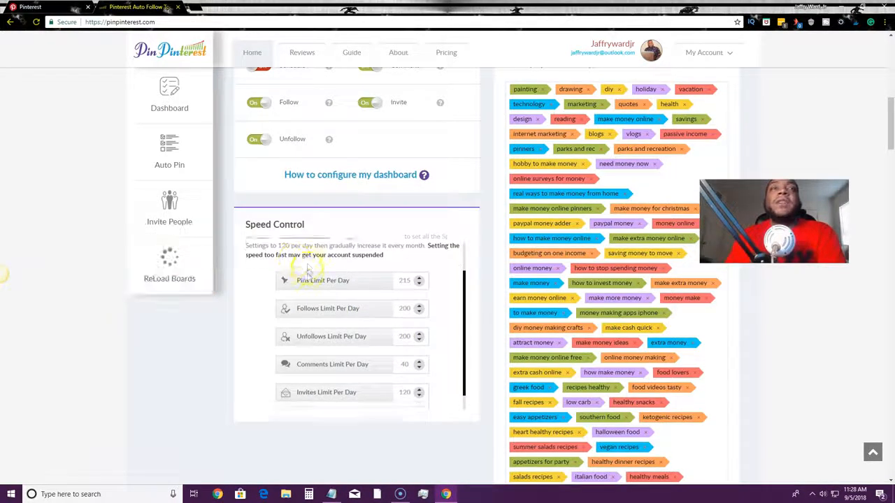
- Examine the PinPinterest In Action log for recent follows, comments and pins
{"action": "scroll", "coordinate": [394, 339], "scroll_direction": "down", "scroll_amount": 10}
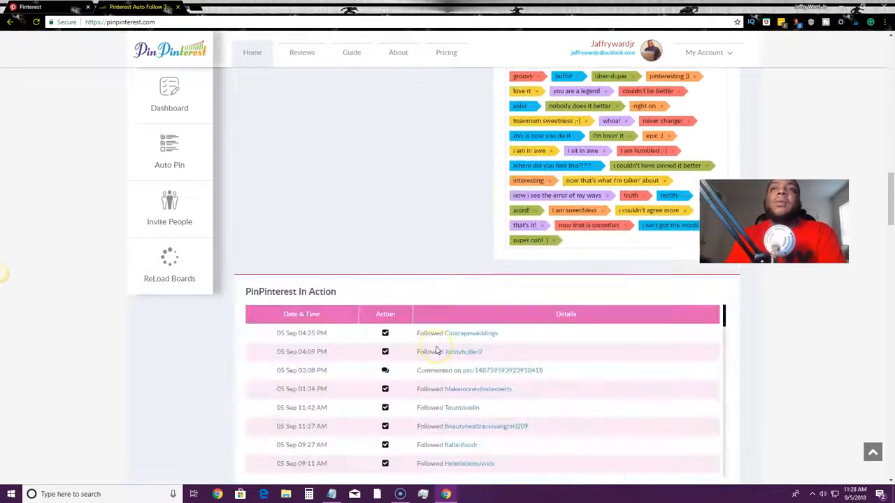
{"action": "scroll", "coordinate": [437, 348], "scroll_direction": "down", "scroll_amount": 1}
{"action": "scroll", "coordinate": [437, 350], "scroll_direction": "up", "scroll_amount": 1}
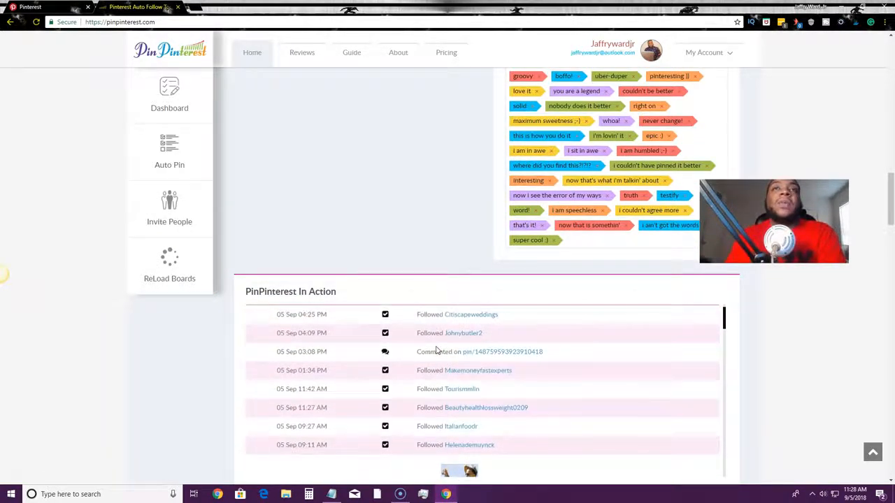
{"action": "scroll", "coordinate": [437, 350], "scroll_direction": "up", "scroll_amount": 2}
{"action": "scroll", "coordinate": [441, 327], "scroll_direction": "down", "scroll_amount": 2}
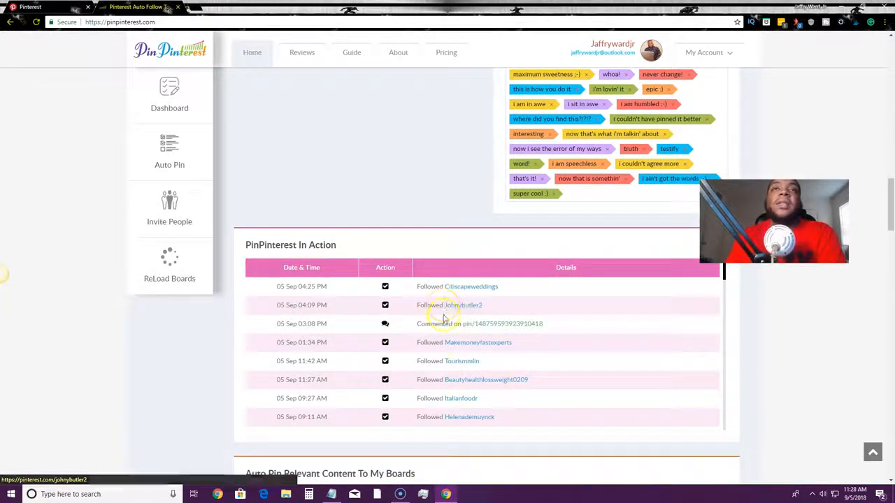
{"action": "scroll", "coordinate": [438, 405], "scroll_direction": "down", "scroll_amount": 1}
{"action": "scroll", "coordinate": [440, 398], "scroll_direction": "down", "scroll_amount": 2}
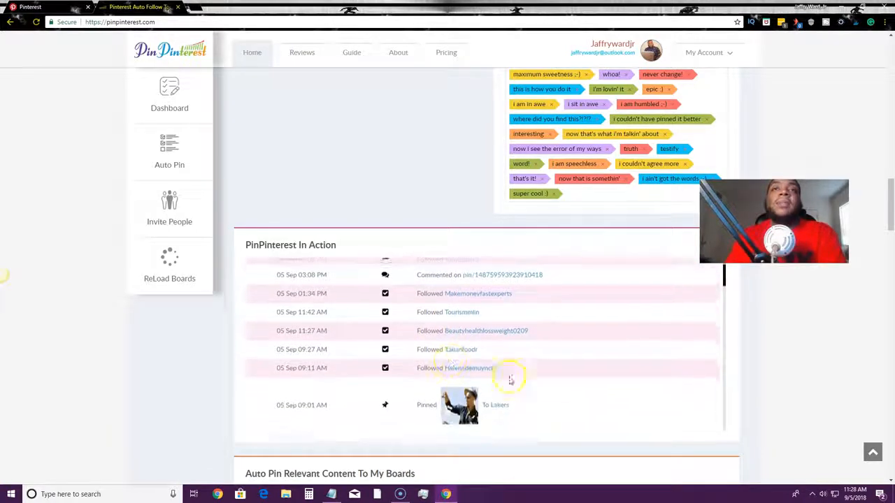
- Open the auto-pin tag settings of the Dogs board and add the tag "puppy love"
{"action": "scroll", "coordinate": [752, 372], "scroll_direction": "down", "scroll_amount": 3}
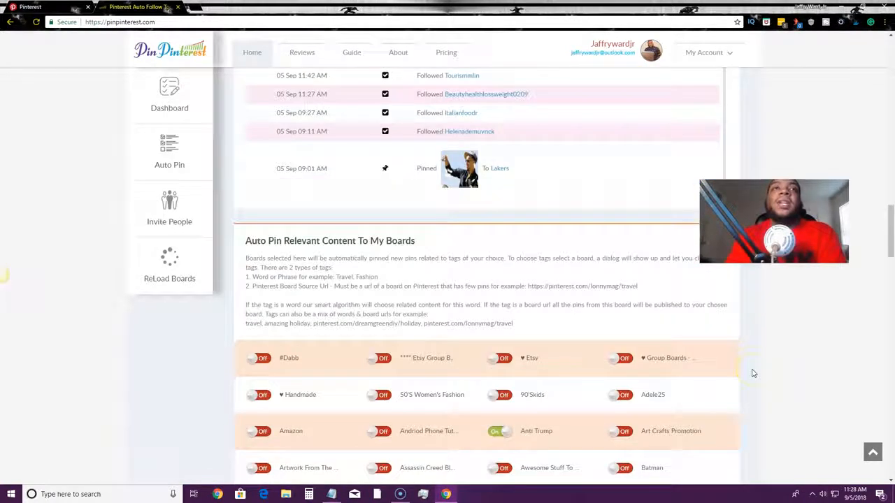
{"action": "scroll", "coordinate": [753, 372], "scroll_direction": "down", "scroll_amount": 1}
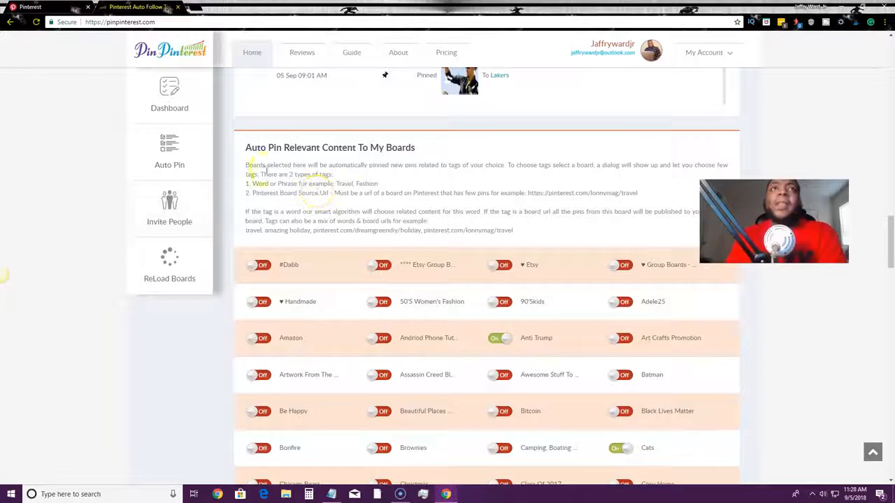
{"action": "scroll", "coordinate": [336, 194], "scroll_direction": "down", "scroll_amount": 2}
{"action": "scroll", "coordinate": [471, 231], "scroll_direction": "down", "scroll_amount": 1}
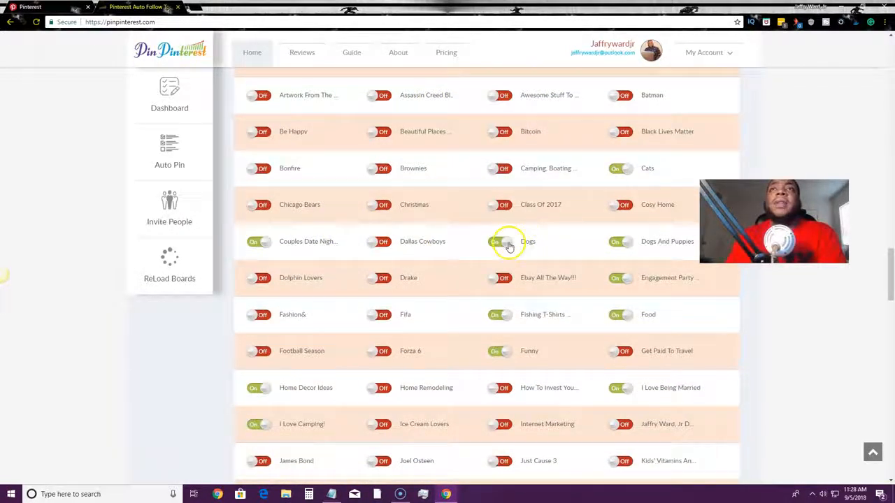
{"action": "left_click", "coordinate": [497, 242]}
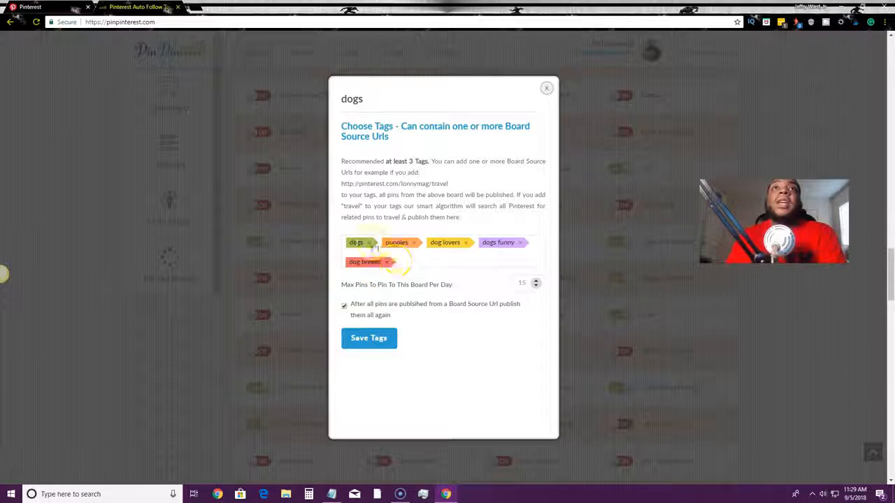
{"action": "left_click", "coordinate": [412, 260]}
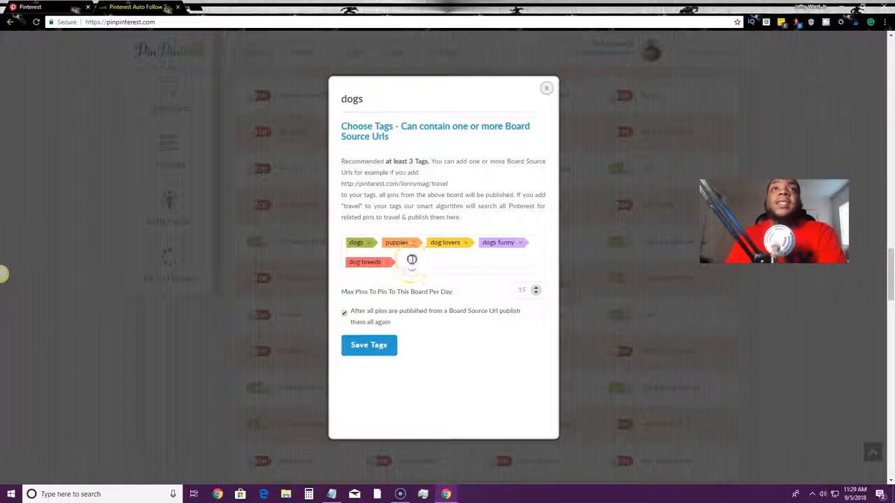
{"action": "type", "text": "pubpy"}
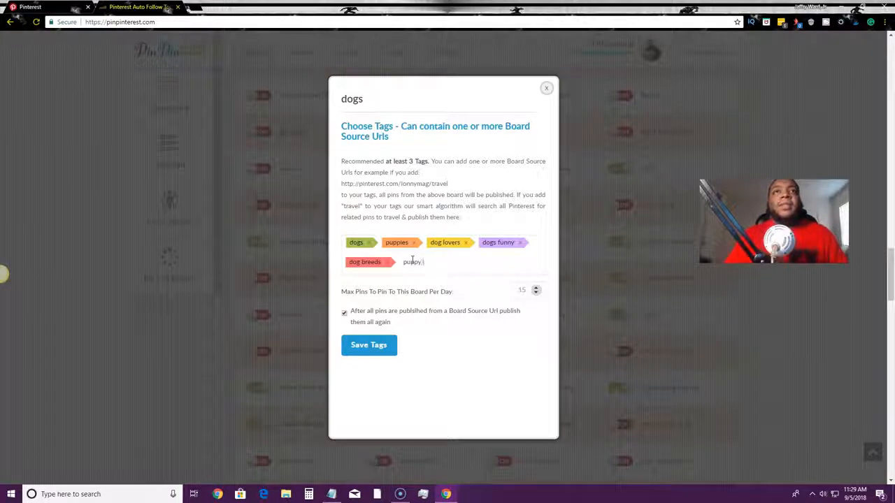
{"action": "type", "text": " love"}
{"action": "key", "text": "Return"}
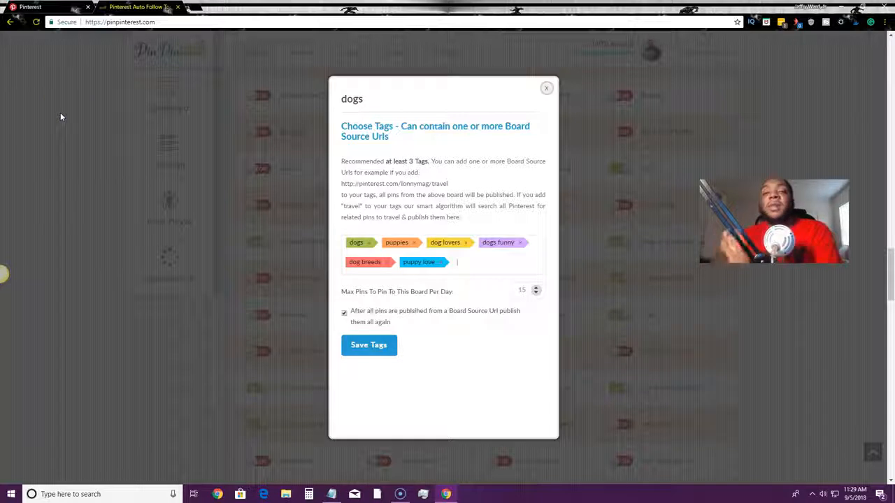
- Switch to Pinterest and start creating a new ad from the Ads options
{"action": "left_click", "coordinate": [47, 7]}
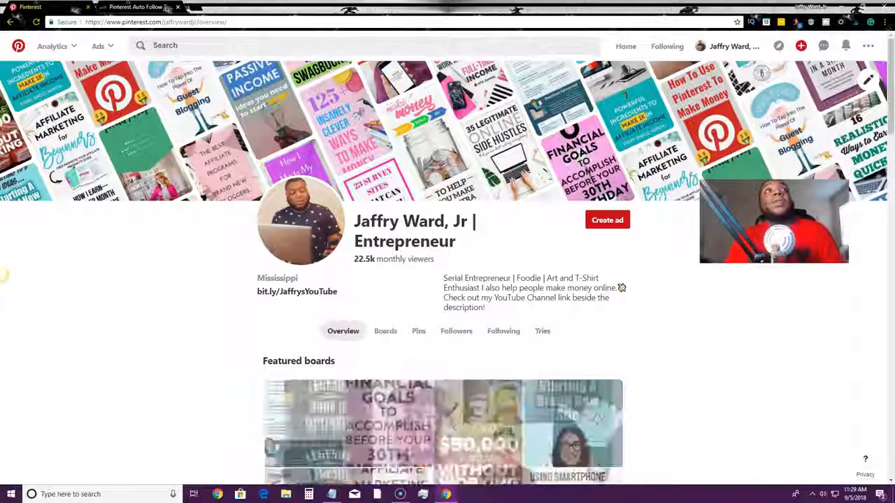
{"action": "left_click", "coordinate": [111, 47]}
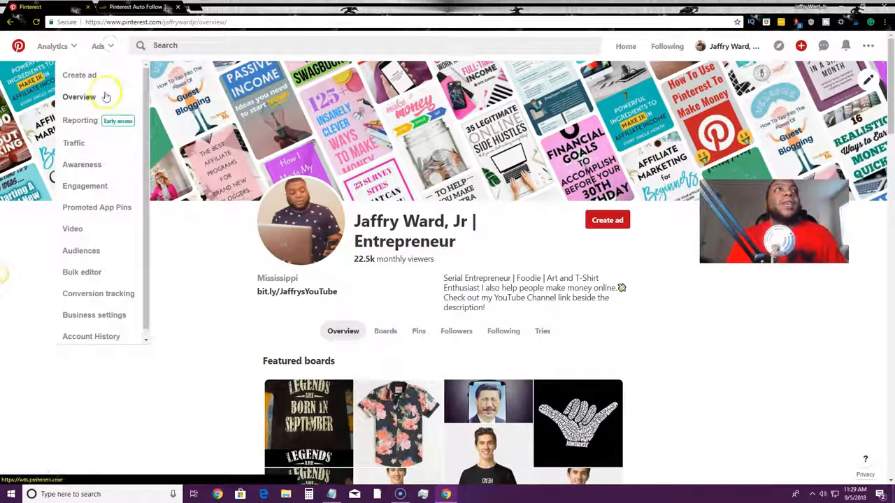
{"action": "left_click", "coordinate": [57, 47]}
{"action": "left_click", "coordinate": [101, 46]}
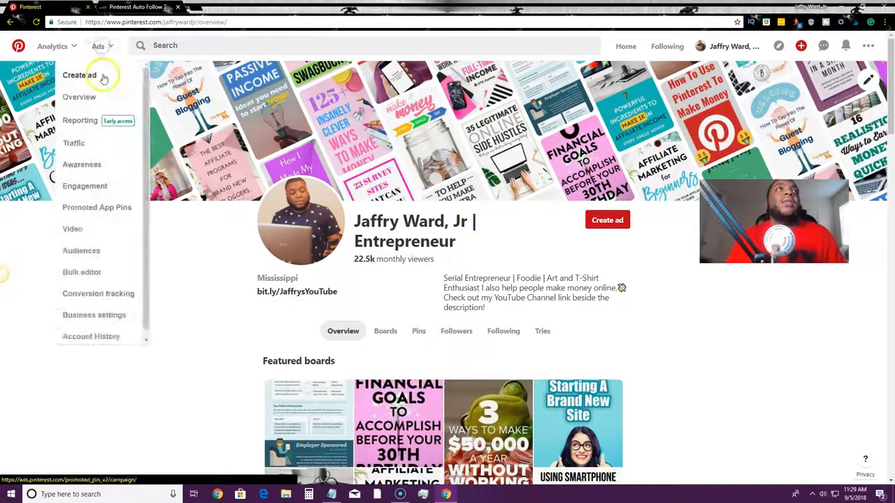
{"action": "left_click", "coordinate": [299, 199]}
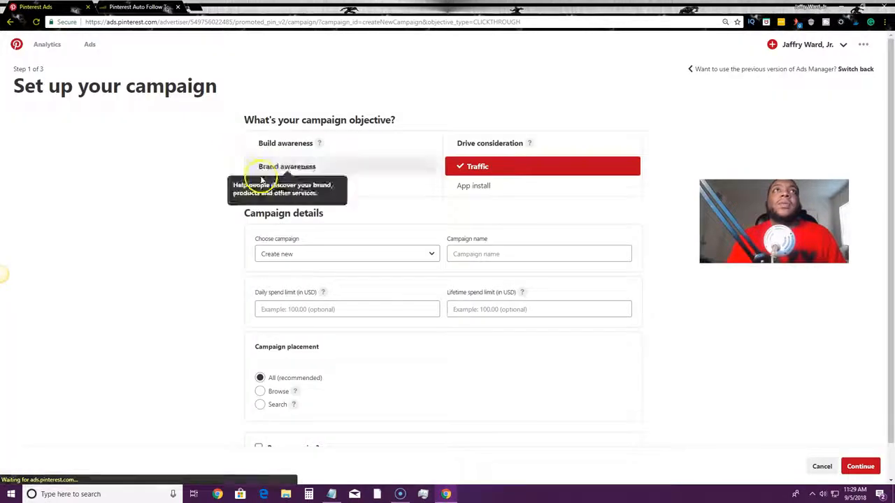
- Choose the existing Awesome Road Trip Warrior T Shirt campaign and continue to the ad group details
{"action": "left_click", "coordinate": [394, 254]}
{"action": "left_click", "coordinate": [373, 276]}
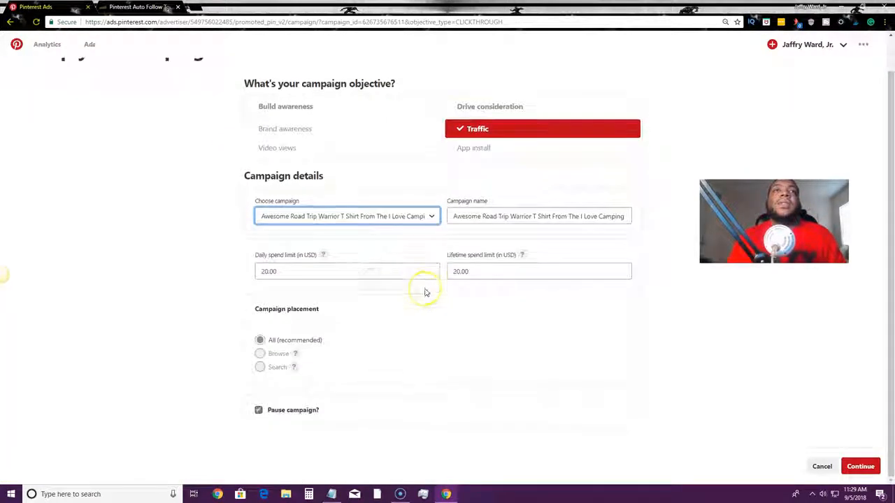
{"action": "left_click", "coordinate": [850, 461]}
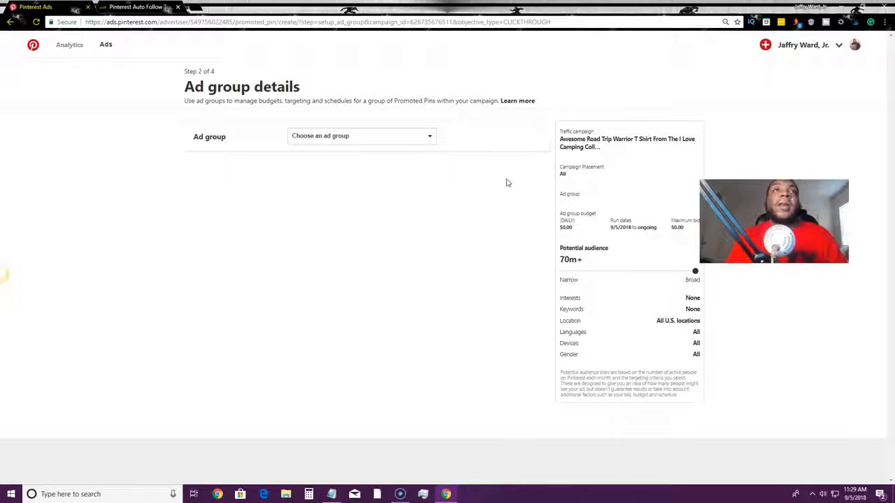
- Create a new ad group, search for keywords related to "dogs" and review the suggestions with their monthly searches
{"action": "left_click", "coordinate": [432, 135]}
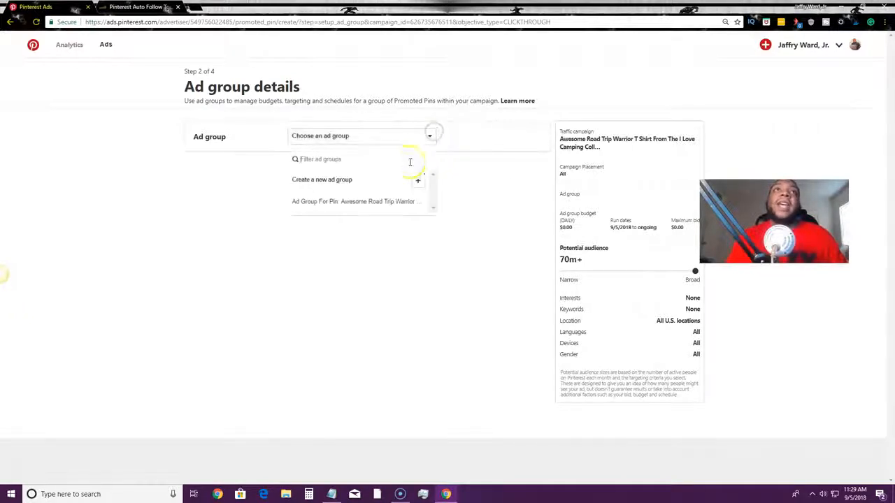
{"action": "left_click", "coordinate": [392, 180]}
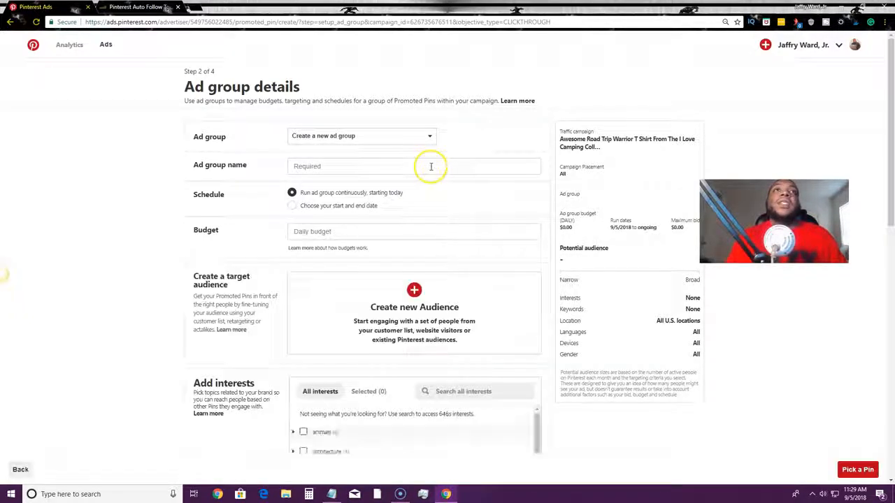
{"action": "scroll", "coordinate": [431, 167], "scroll_direction": "down", "scroll_amount": 6}
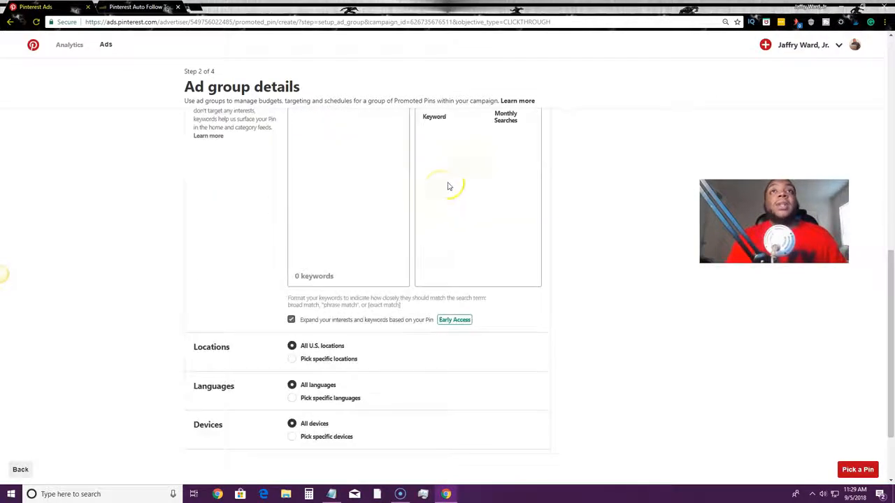
{"action": "left_click", "coordinate": [496, 184]}
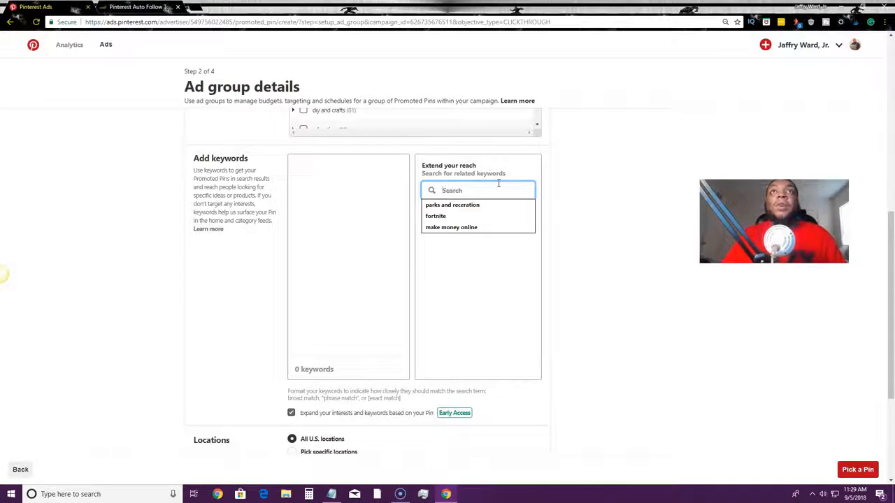
{"action": "type", "text": "dogs"}
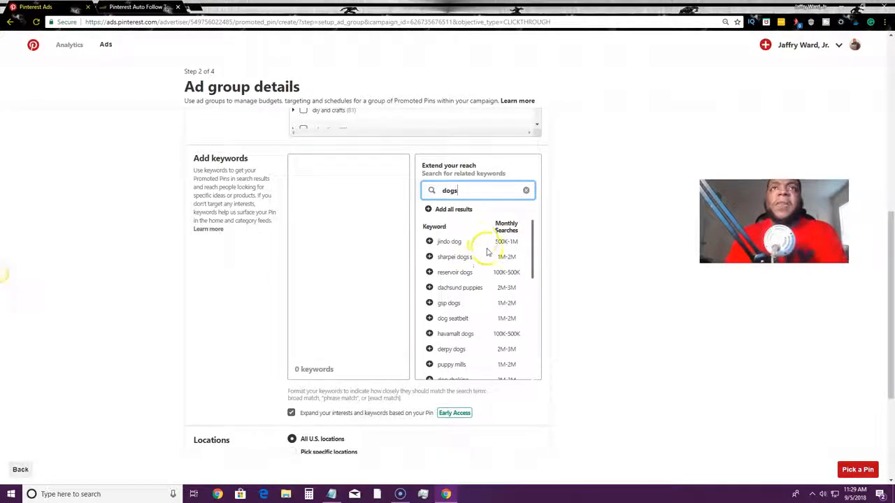
{"action": "scroll", "coordinate": [491, 256], "scroll_direction": "down", "scroll_amount": 2}
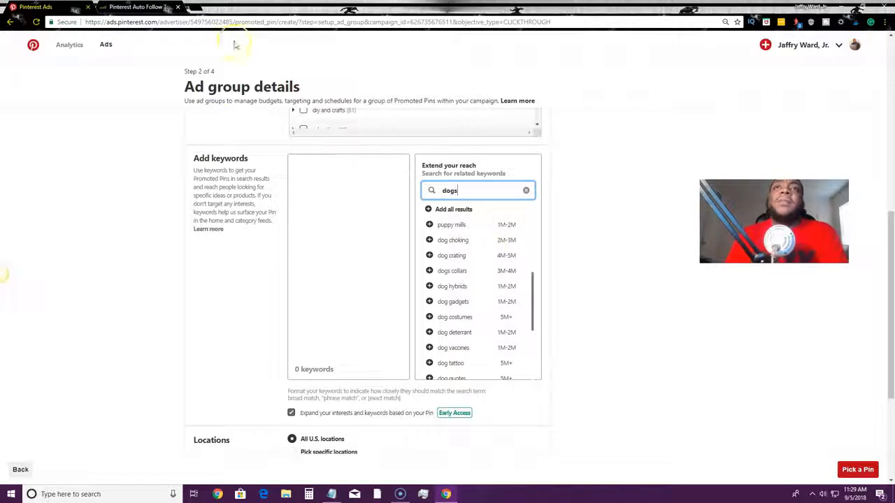
{"action": "scroll", "coordinate": [507, 224], "scroll_direction": "up", "scroll_amount": 3}
{"action": "scroll", "coordinate": [506, 294], "scroll_direction": "down", "scroll_amount": 3}
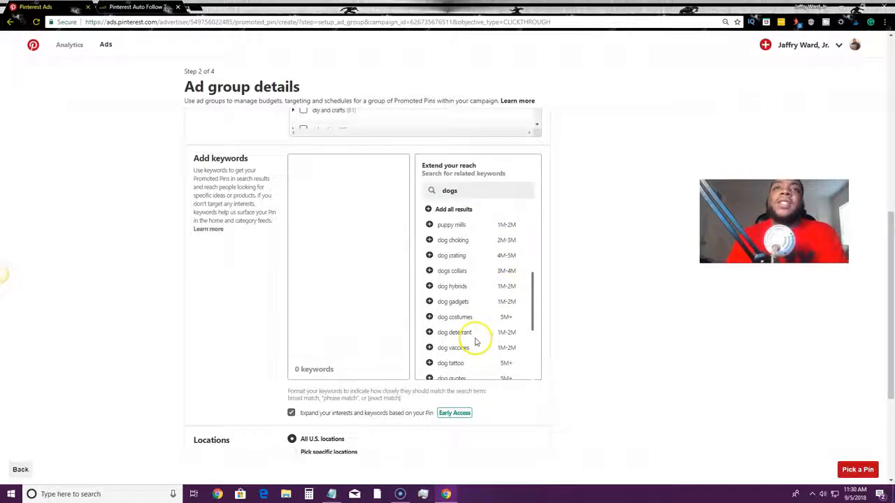
{"action": "scroll", "coordinate": [477, 346], "scroll_direction": "down", "scroll_amount": 1}
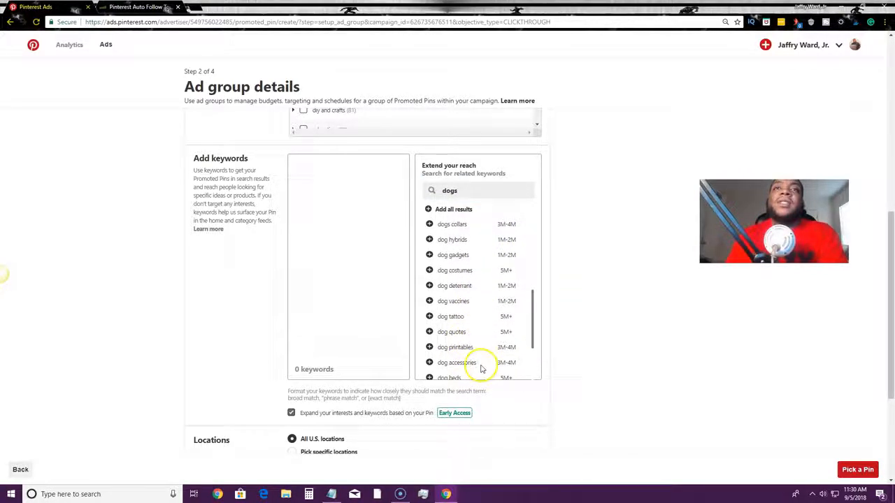
{"action": "scroll", "coordinate": [481, 370], "scroll_direction": "down", "scroll_amount": 2}
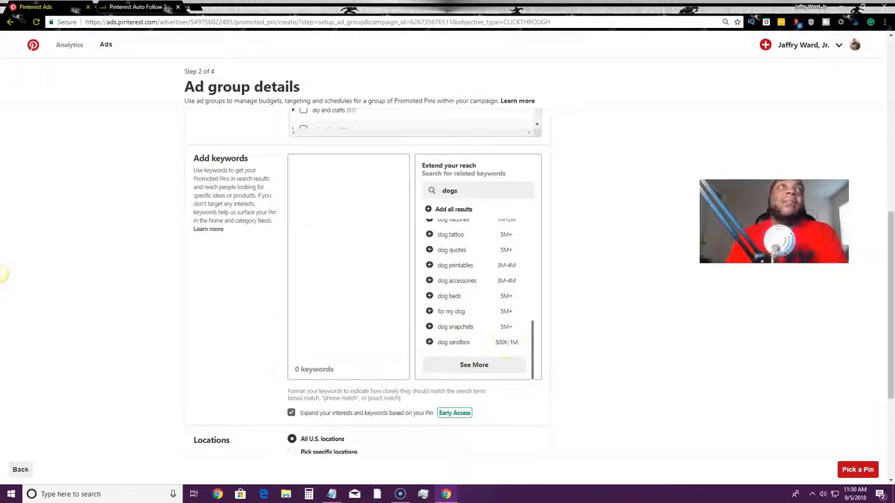
- Check the Dogs board tags in PinPinterest, then add dog quotes, dog printables, dog accessories and dog beds to the ad group's keywords
{"action": "left_click", "coordinate": [127, 4]}
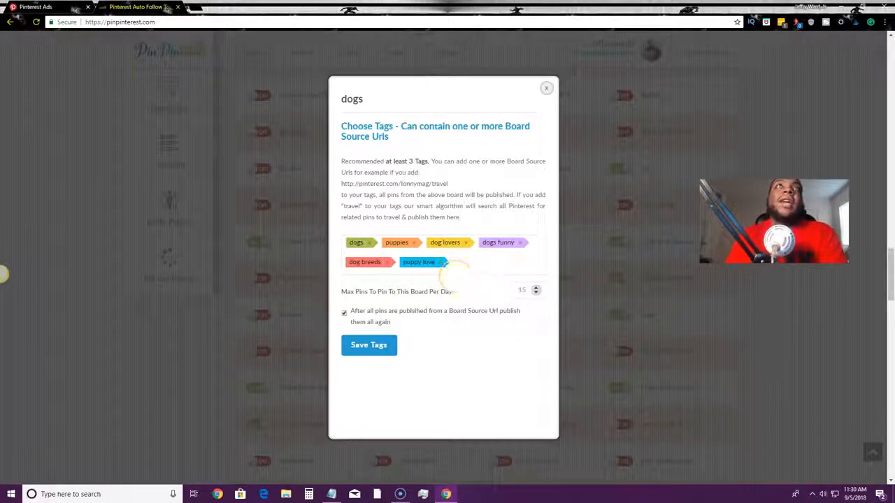
{"action": "left_click", "coordinate": [51, 6]}
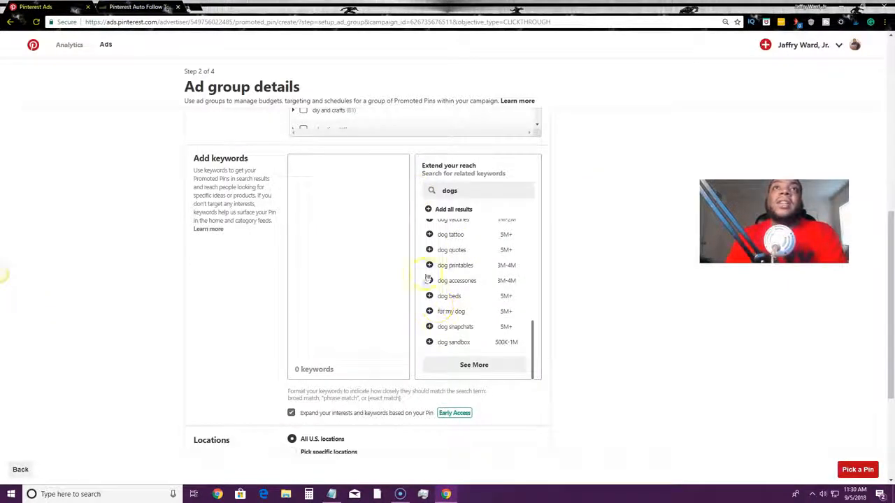
{"action": "left_click", "coordinate": [429, 250]}
{"action": "left_click", "coordinate": [429, 265]}
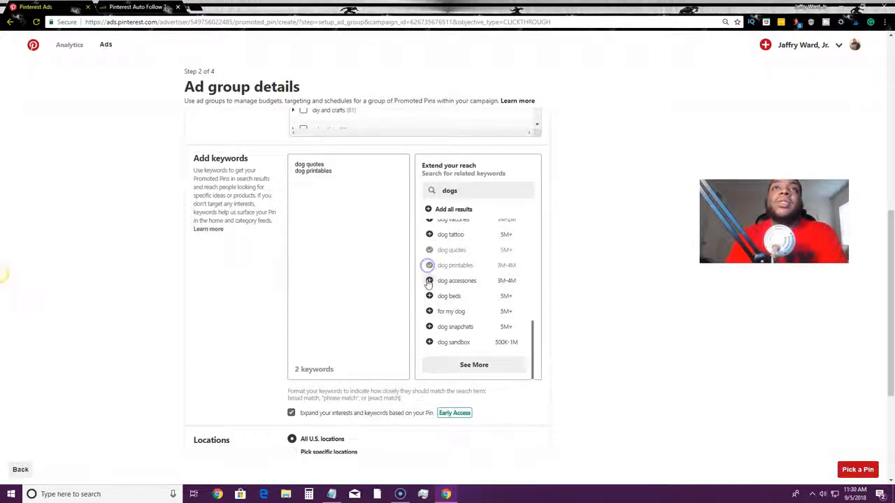
{"action": "left_click", "coordinate": [429, 281]}
{"action": "left_click", "coordinate": [429, 297]}
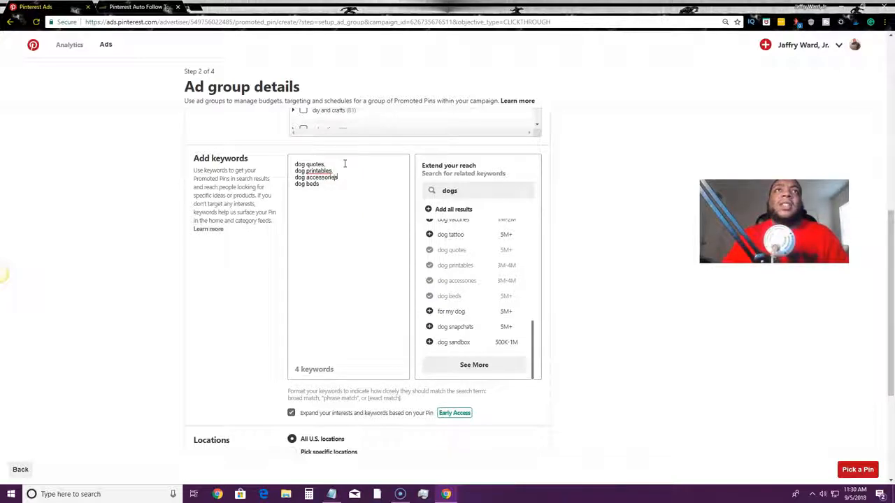
- End each of the four keywords with a comma and copy the whole list
{"action": "right_click", "coordinate": [296, 176]}
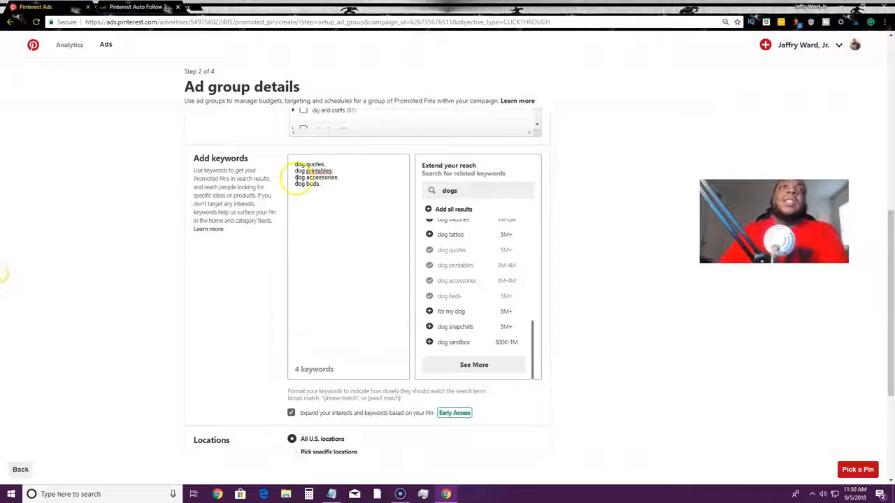
{"action": "left_click", "coordinate": [328, 270]}
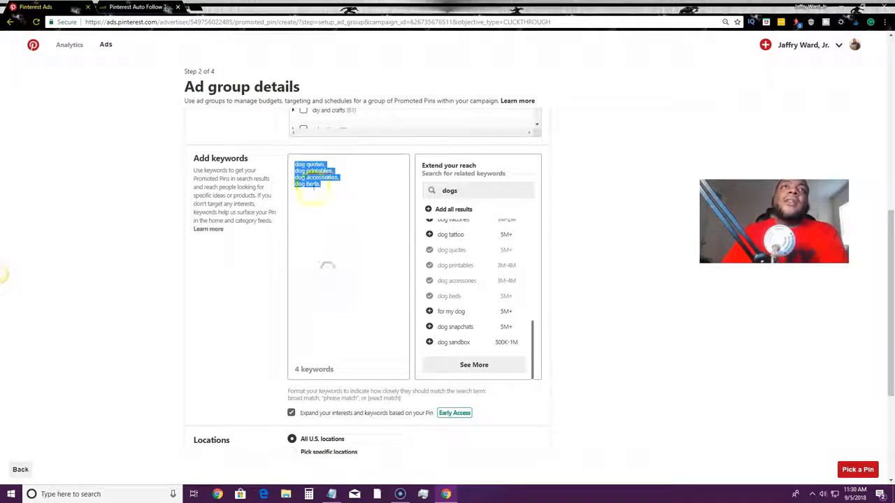
{"action": "right_click", "coordinate": [316, 186]}
{"action": "left_click", "coordinate": [334, 220]}
- Return to PinPinterest, paste the copied keywords as tags for the Dogs board and save the tags
{"action": "key", "text": "ctrl+Tab"}
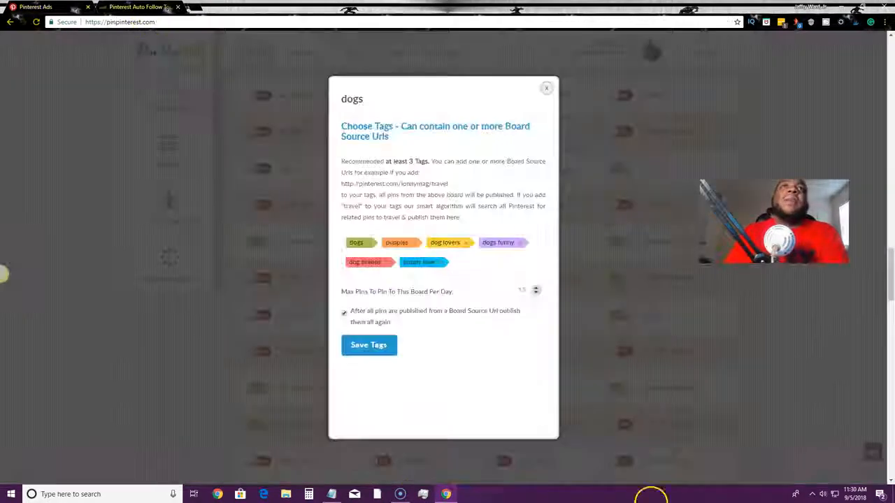
{"action": "right_click", "coordinate": [468, 263]}
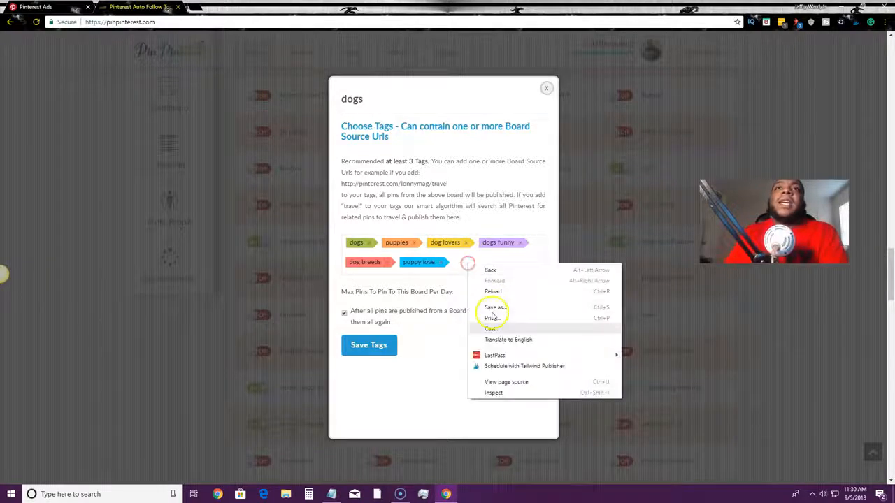
{"action": "left_click", "coordinate": [501, 312]}
{"action": "right_click", "coordinate": [458, 266]}
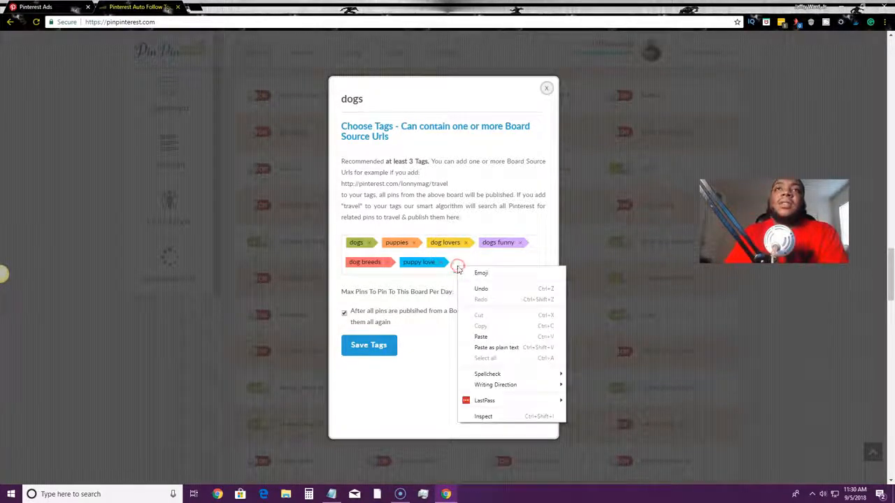
{"action": "left_click", "coordinate": [485, 341]}
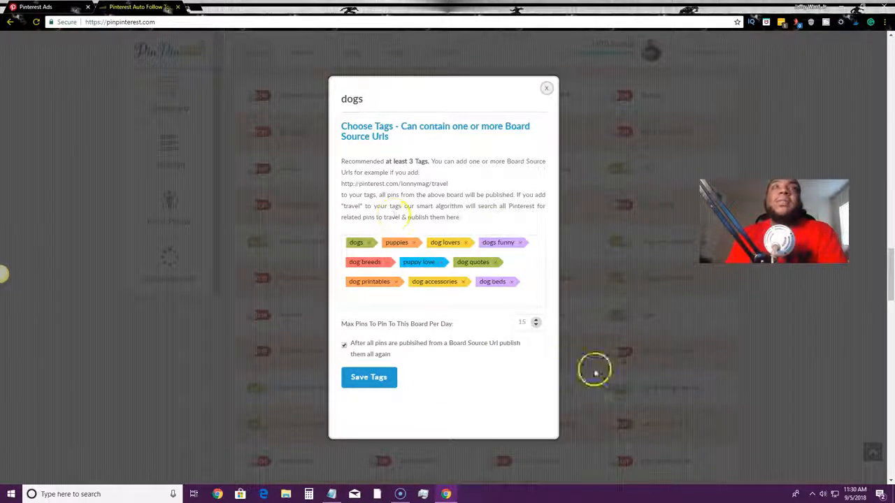
{"action": "left_click", "coordinate": [370, 371]}
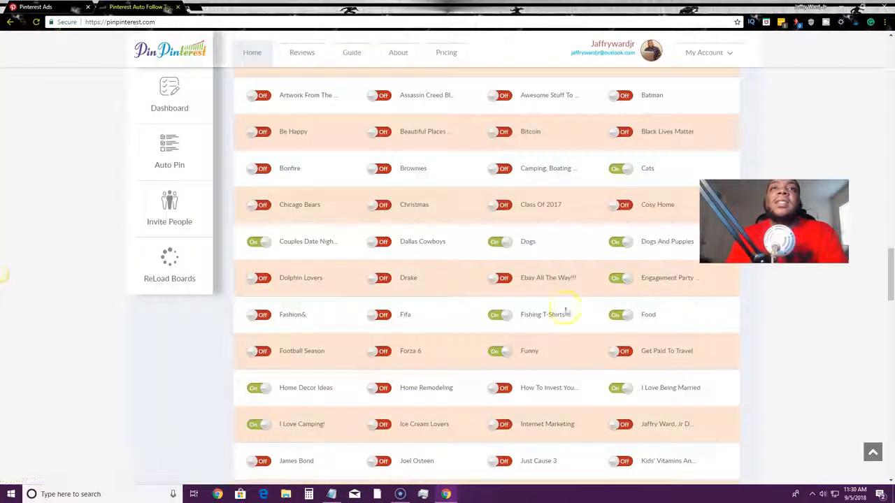
{"action": "scroll", "coordinate": [499, 339], "scroll_direction": "up", "scroll_amount": 5}
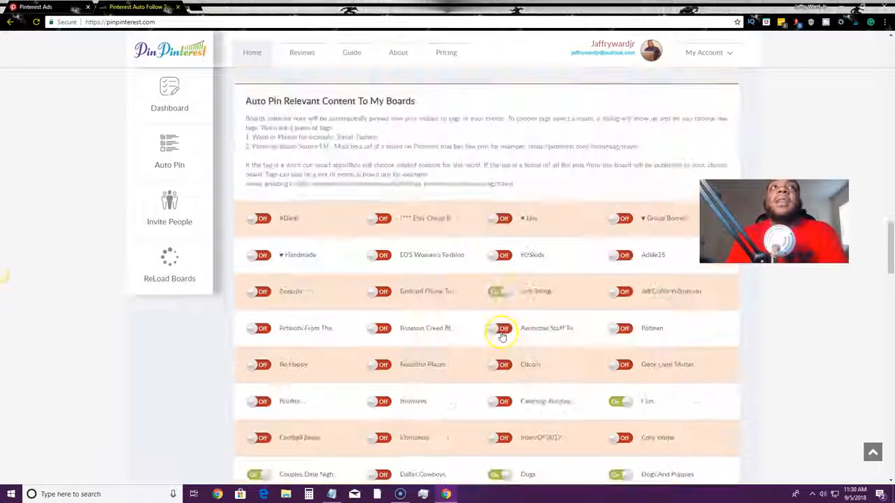
{"action": "scroll", "coordinate": [499, 336], "scroll_direction": "down", "scroll_amount": 3}
{"action": "scroll", "coordinate": [501, 336], "scroll_direction": "down", "scroll_amount": 2}
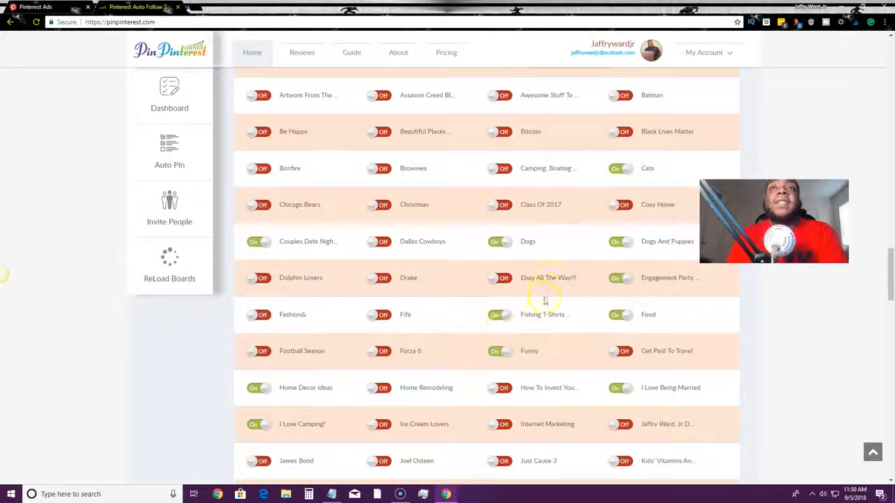
- Look through the Auto Pin board list to see which boards have automatic pinning switched on
{"action": "scroll", "coordinate": [545, 301], "scroll_direction": "down", "scroll_amount": 4}
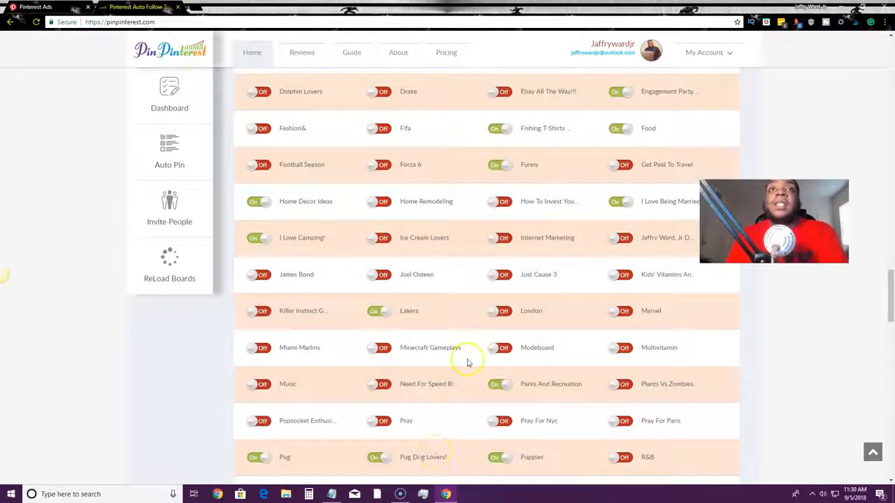
{"action": "scroll", "coordinate": [535, 406], "scroll_direction": "down", "scroll_amount": 5}
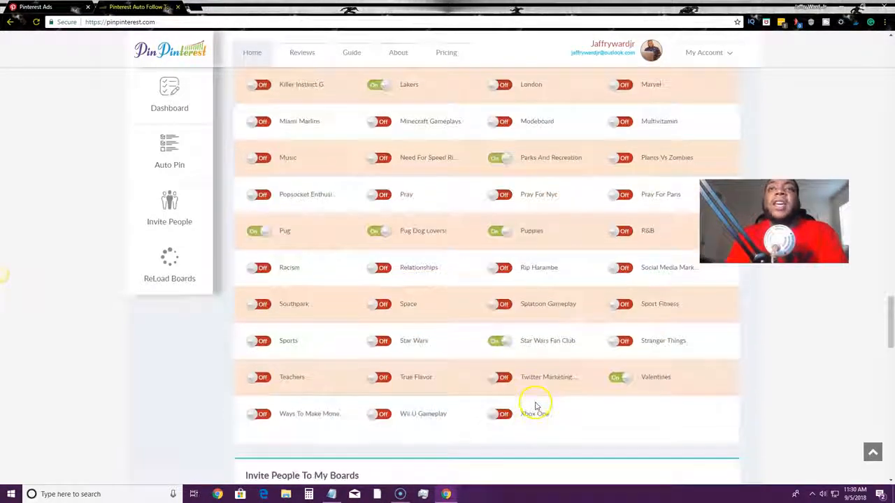
{"action": "scroll", "coordinate": [503, 398], "scroll_direction": "up", "scroll_amount": 2}
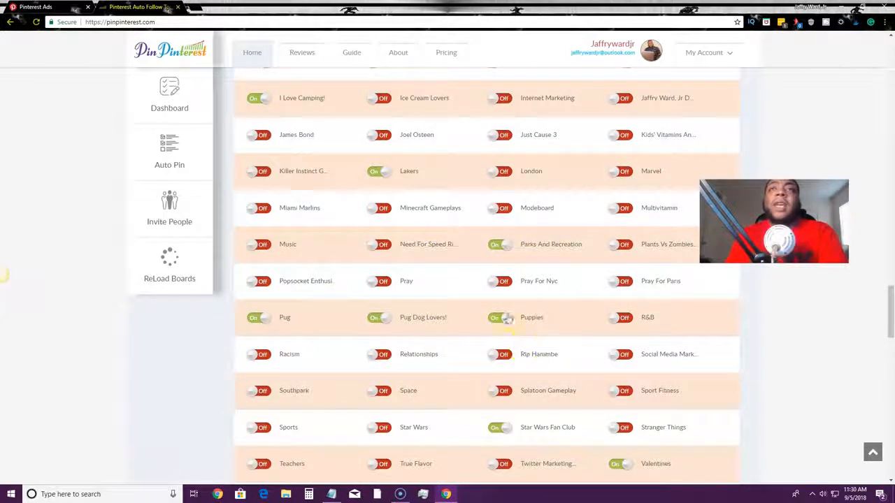
{"action": "scroll", "coordinate": [464, 390], "scroll_direction": "down", "scroll_amount": 2}
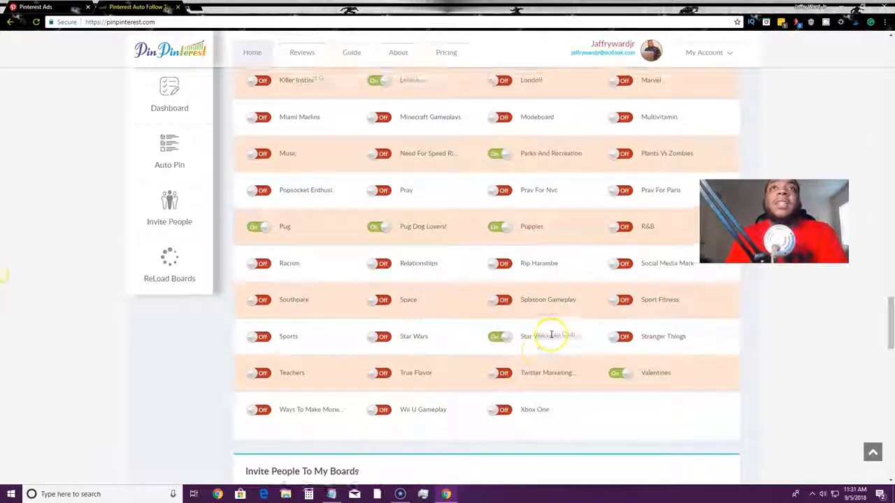
{"action": "scroll", "coordinate": [545, 339], "scroll_direction": "up", "scroll_amount": 5}
{"action": "scroll", "coordinate": [342, 273], "scroll_direction": "up", "scroll_amount": 3}
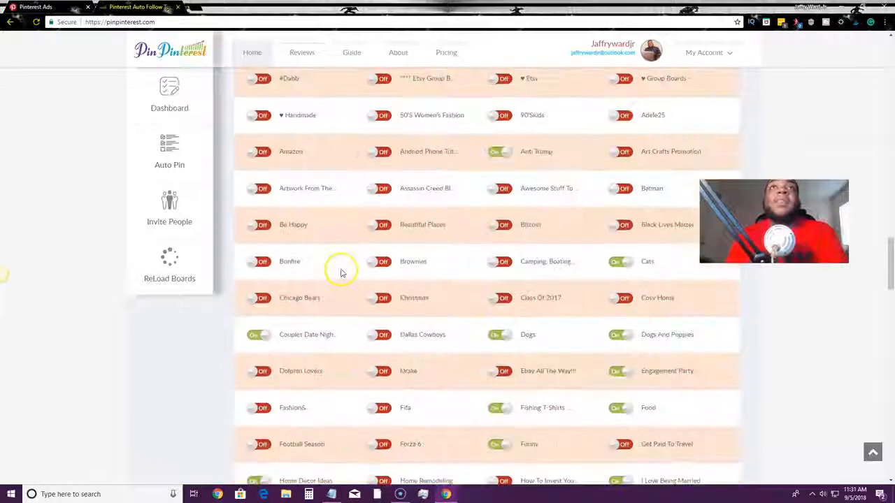
{"action": "scroll", "coordinate": [342, 273], "scroll_direction": "up", "scroll_amount": 3}
{"action": "scroll", "coordinate": [341, 273], "scroll_direction": "down", "scroll_amount": 1}
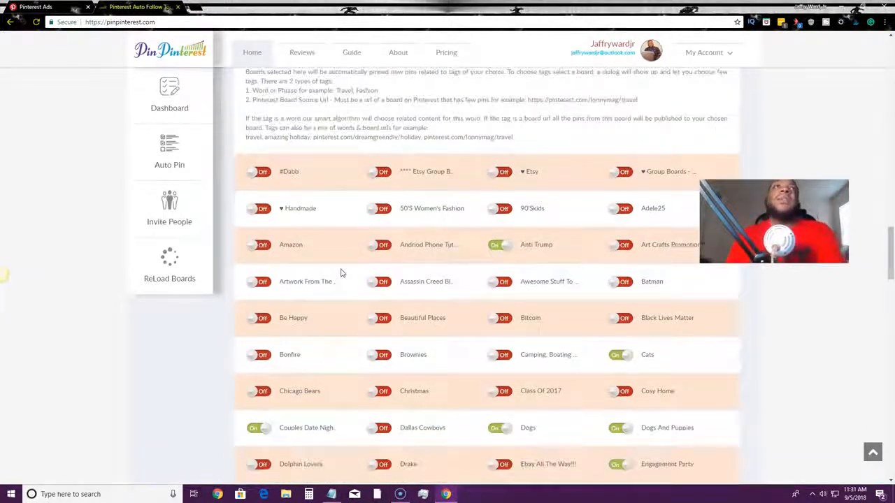
{"action": "scroll", "coordinate": [341, 274], "scroll_direction": "down", "scroll_amount": 2}
- Review the Invite People To My Boards list to see which boards send collaboration invitations to followers
{"action": "scroll", "coordinate": [341, 273], "scroll_direction": "down", "scroll_amount": 10}
{"action": "scroll", "coordinate": [341, 273], "scroll_direction": "up", "scroll_amount": 2}
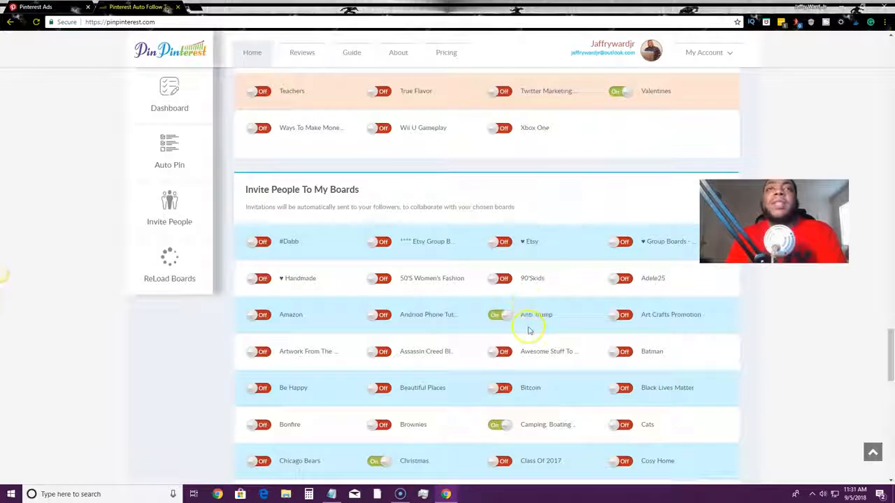
{"action": "scroll", "coordinate": [507, 307], "scroll_direction": "down", "scroll_amount": 3}
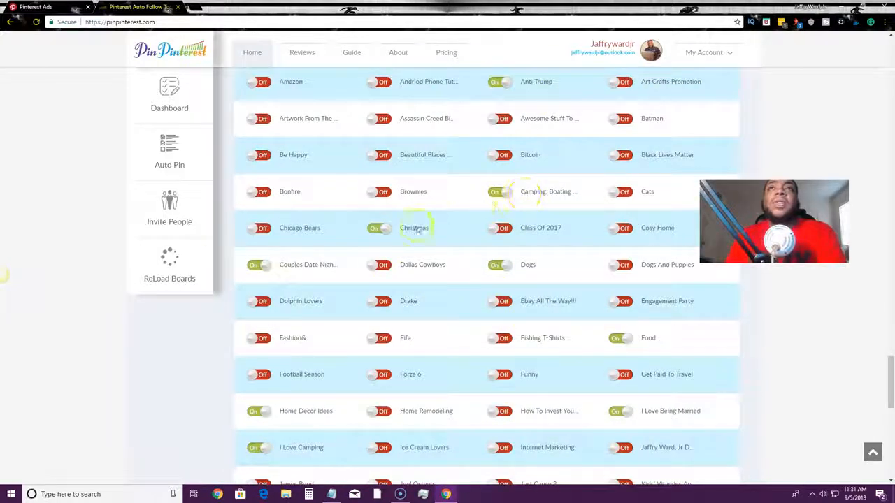
{"action": "left_click", "coordinate": [640, 344]}
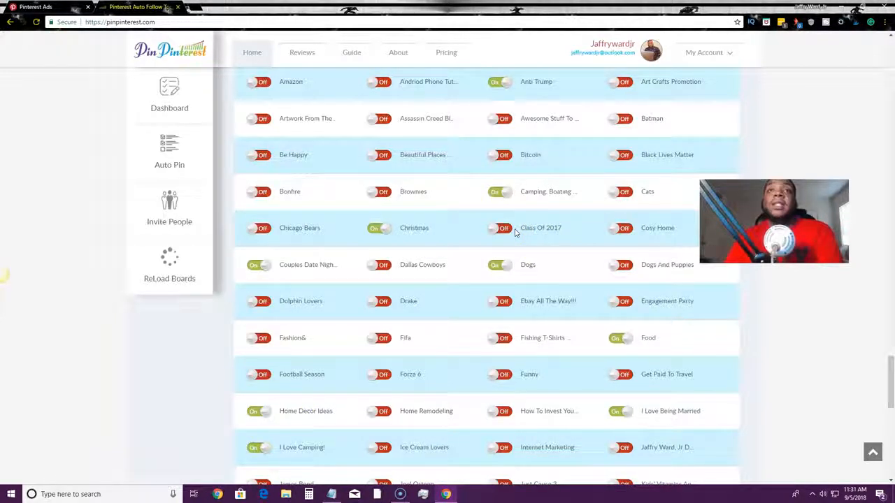
{"action": "scroll", "coordinate": [515, 232], "scroll_direction": "down", "scroll_amount": 5}
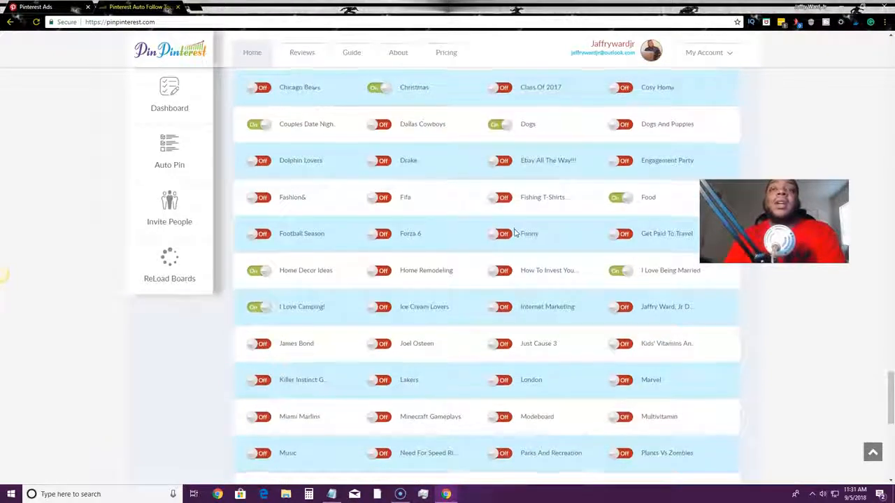
{"action": "scroll", "coordinate": [515, 233], "scroll_direction": "down", "scroll_amount": 3}
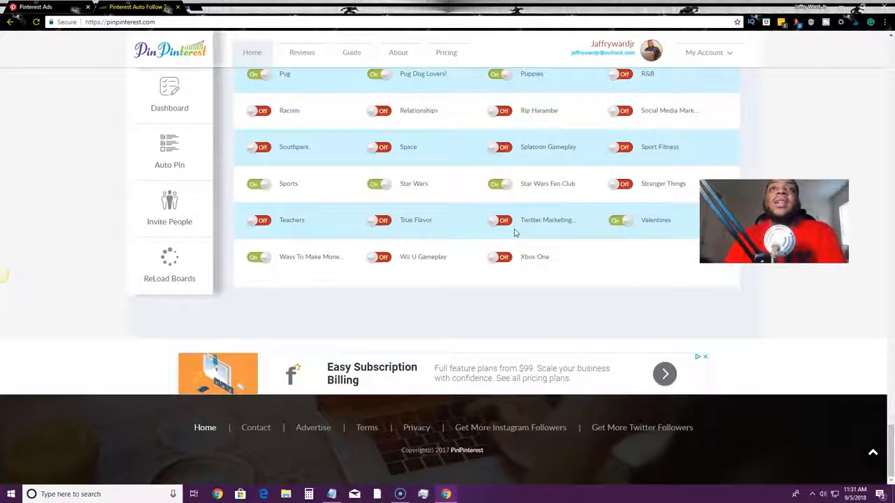
- Examine the follower achievements, the daily speed limits and the keyword tags on the dashboard
{"action": "scroll", "coordinate": [515, 232], "scroll_direction": "up", "scroll_amount": 6}
{"action": "scroll", "coordinate": [515, 232], "scroll_direction": "up", "scroll_amount": 15}
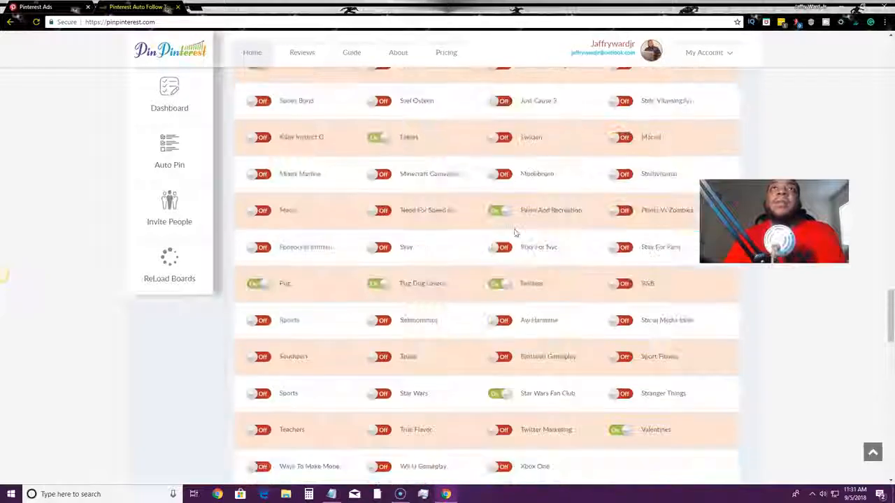
{"action": "scroll", "coordinate": [514, 303], "scroll_direction": "up", "scroll_amount": 10}
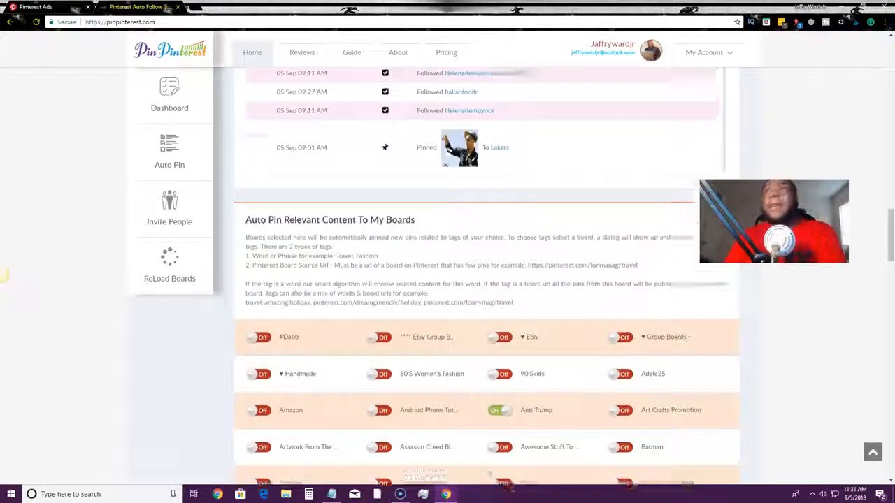
{"action": "scroll", "coordinate": [515, 233], "scroll_direction": "up", "scroll_amount": 15}
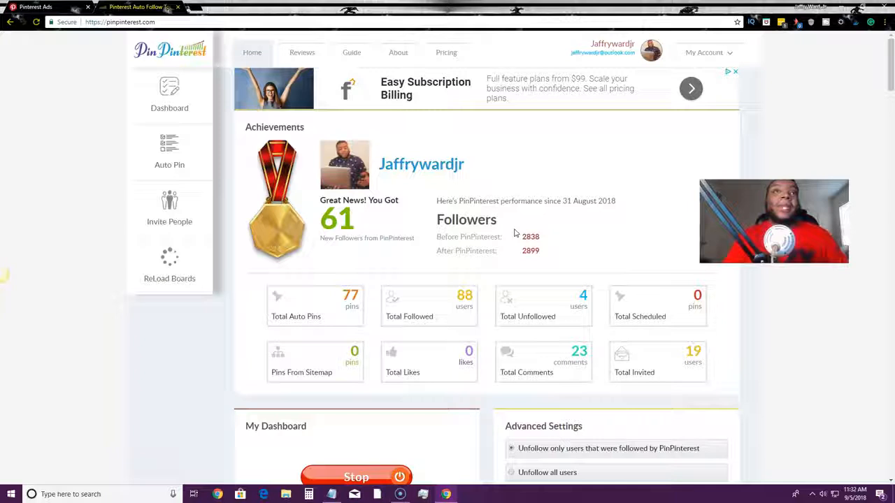
{"action": "scroll", "coordinate": [516, 233], "scroll_direction": "down", "scroll_amount": 10}
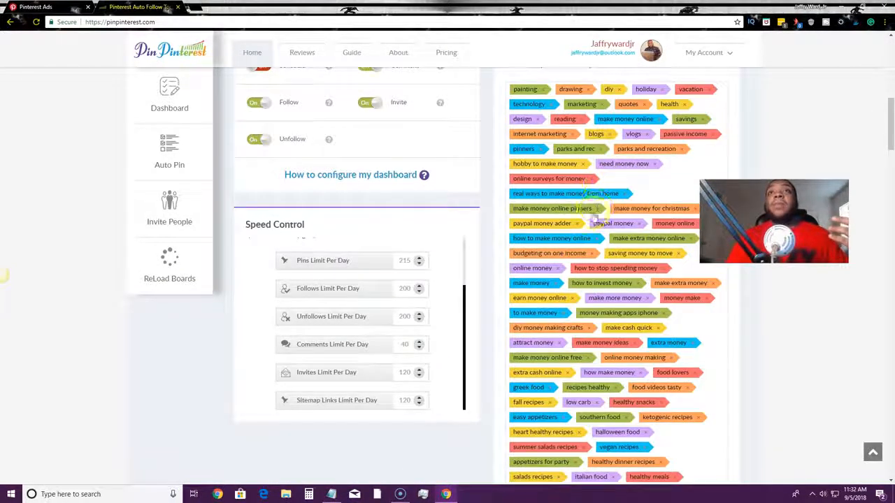
{"action": "scroll", "coordinate": [594, 217], "scroll_direction": "up", "scroll_amount": 4}
{"action": "scroll", "coordinate": [629, 329], "scroll_direction": "down", "scroll_amount": 3}
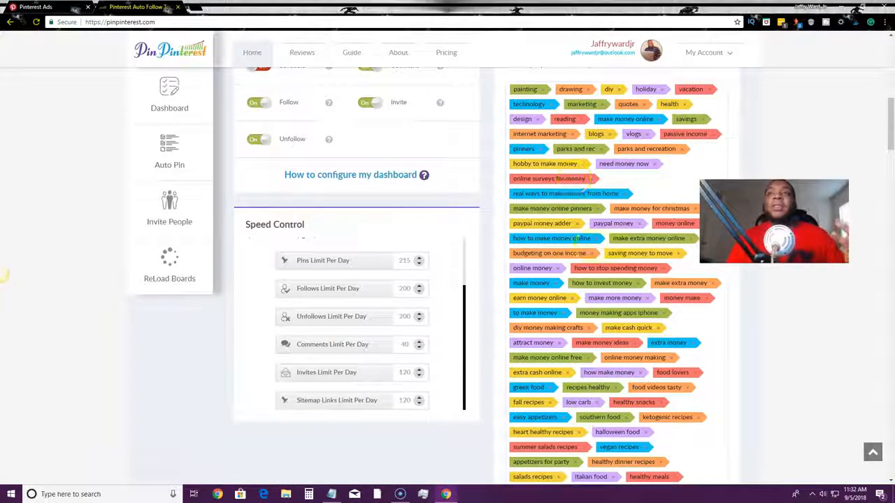
{"action": "scroll", "coordinate": [603, 213], "scroll_direction": "up", "scroll_amount": 5}
{"action": "scroll", "coordinate": [602, 213], "scroll_direction": "up", "scroll_amount": 3}
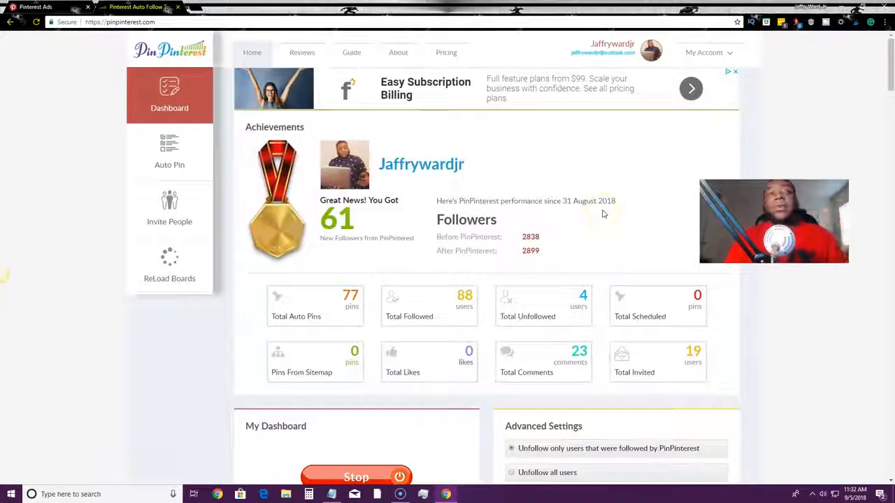